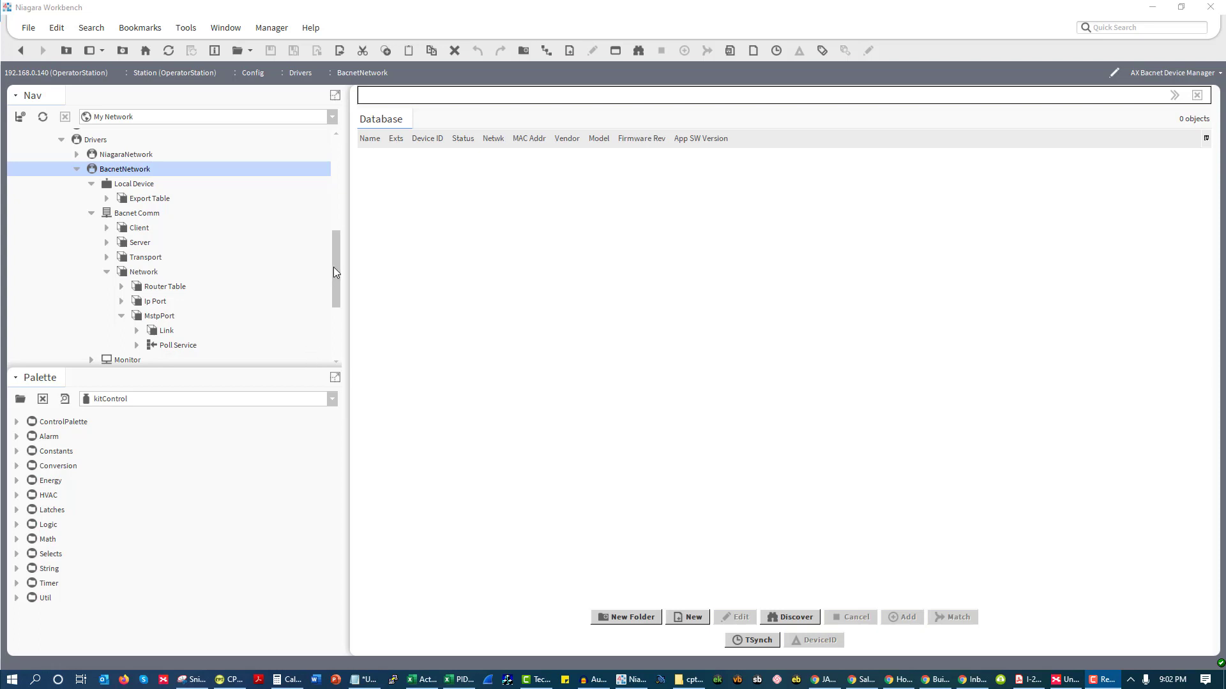
Open the Ip Port property sheet and review its B/IP Link on 192.168.0.140.
mouse_move(334, 266)
left_mouse_down()
mouse_move(334, 288)
mouse_move(333, 274)
left_mouse_up()
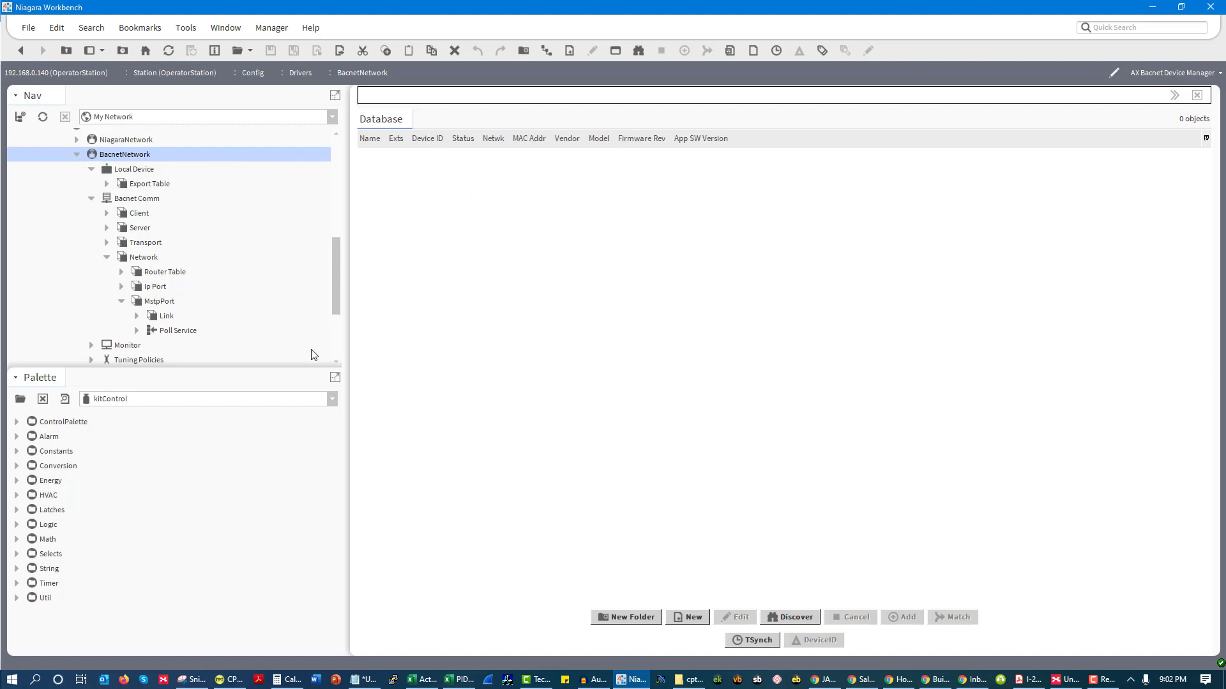
scroll(309, 353, "up", 2)
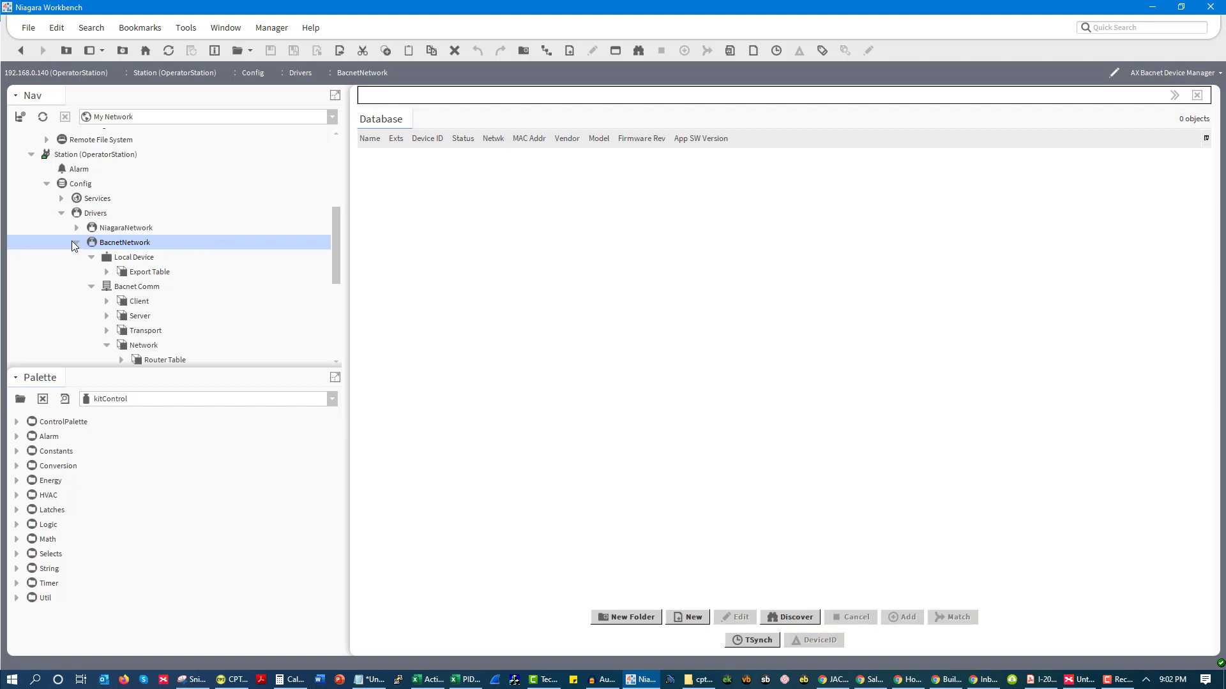
scroll(147, 246, "down", 3)
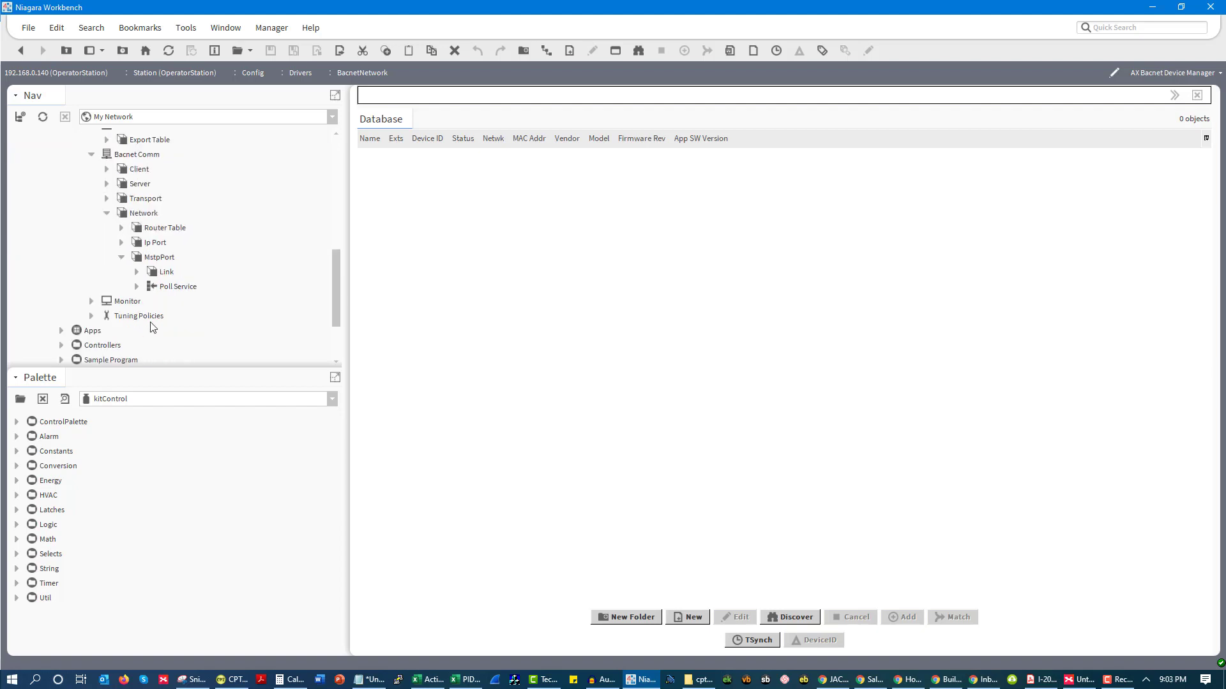
left_click(119, 242)
left_click(159, 245)
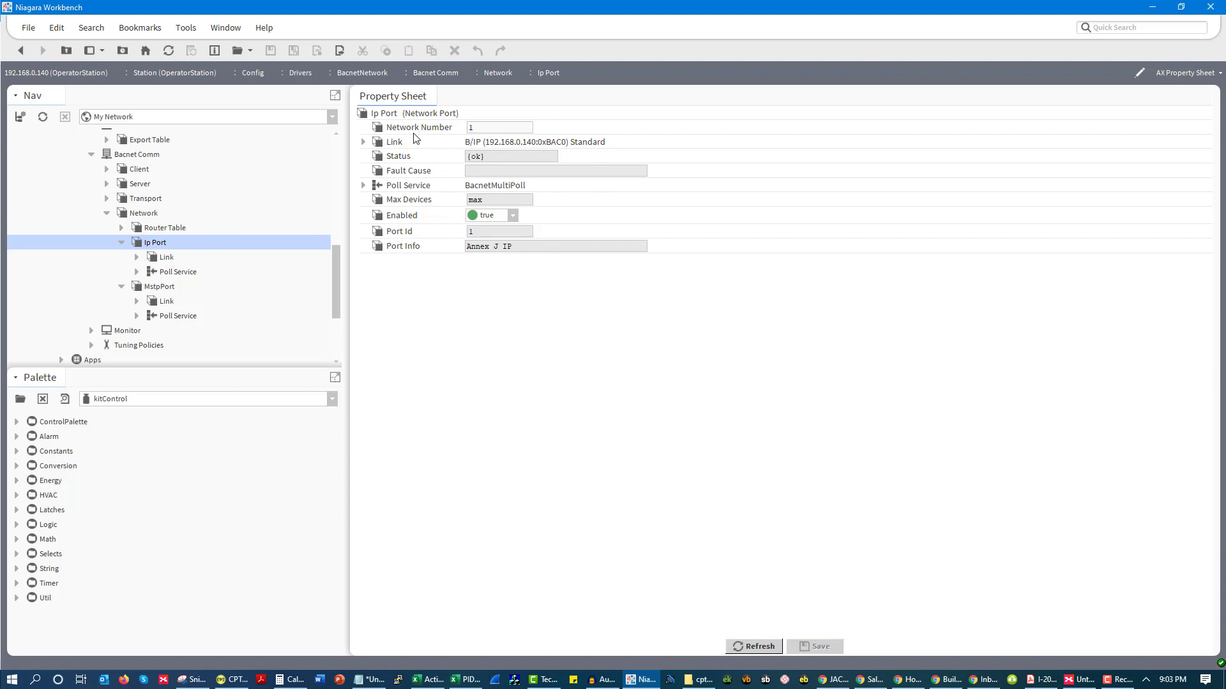
left_click(363, 142)
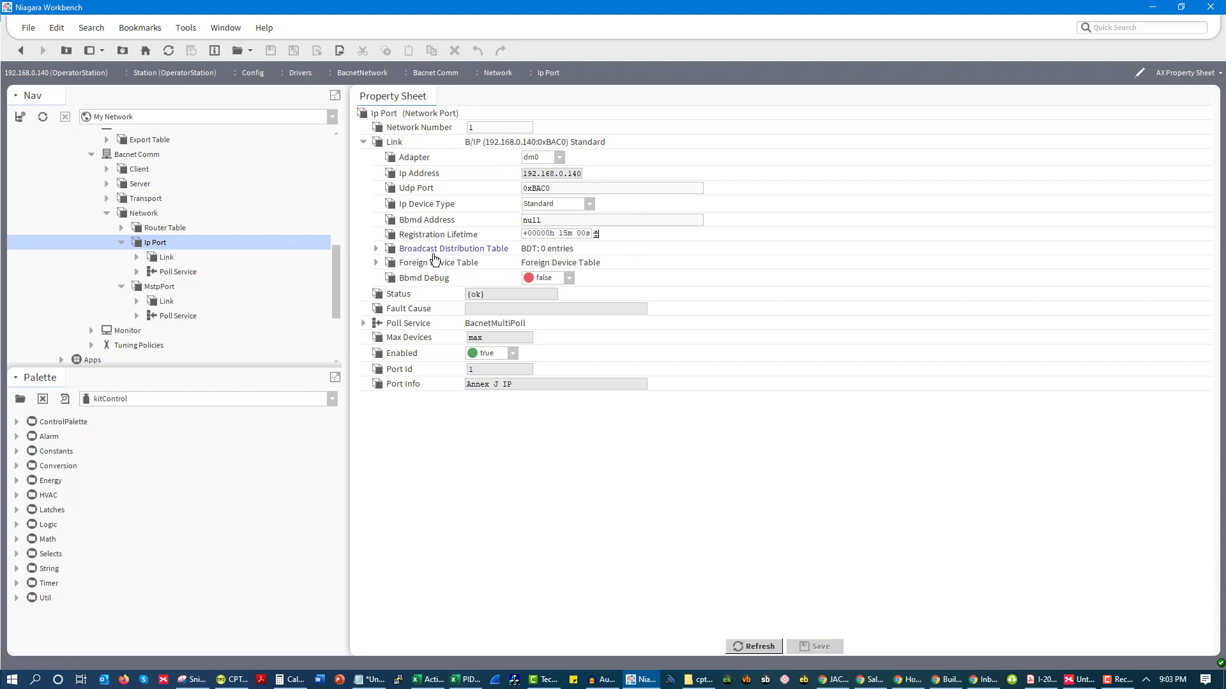
left_click(364, 142)
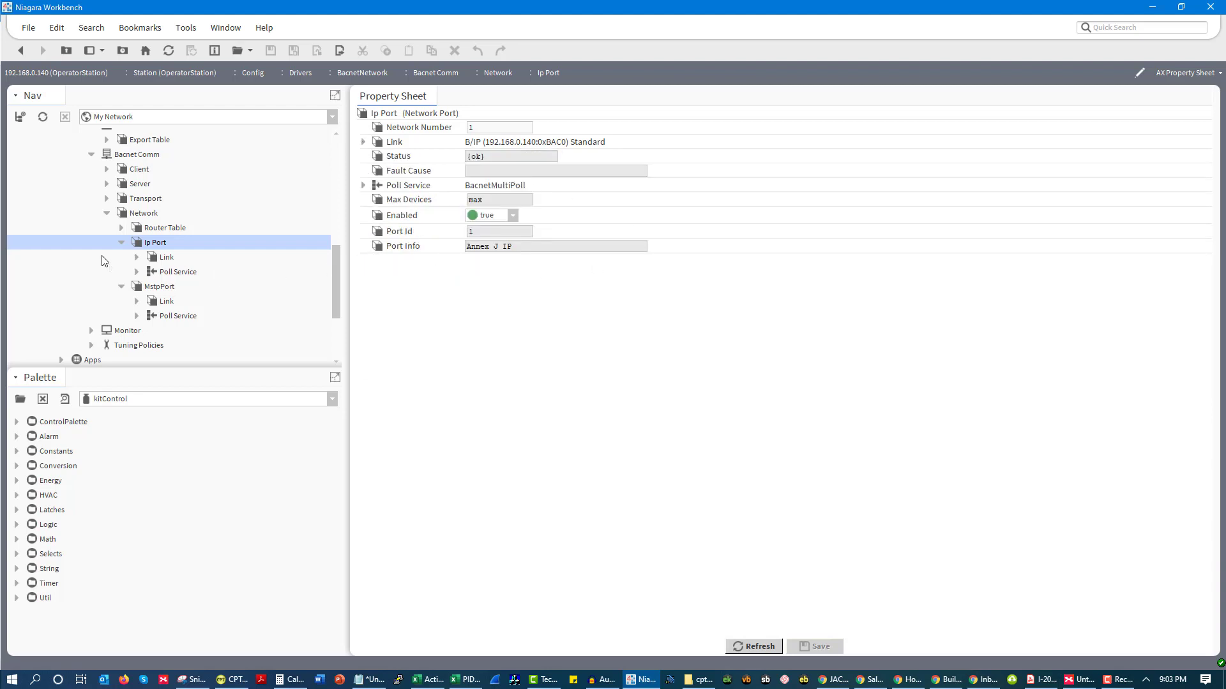
Open the MstpPort property sheet and keep the COM1 baud rate at Baud _9600.
left_click(156, 288)
double_click(157, 289)
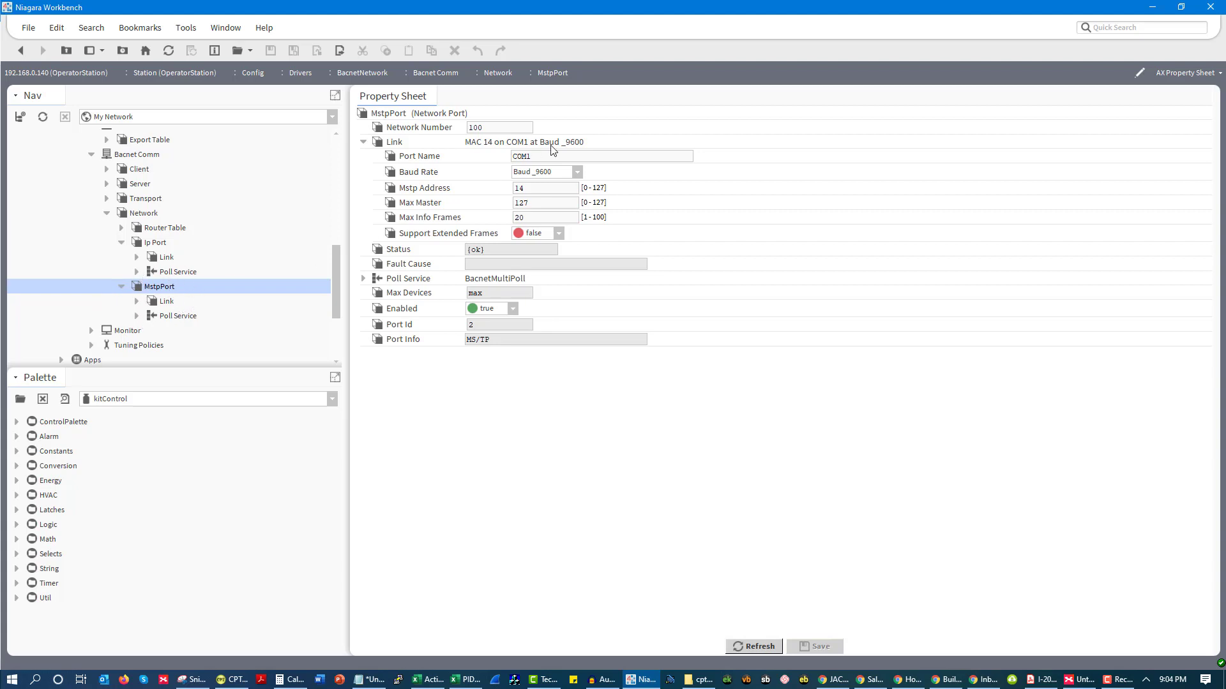
left_click(555, 175)
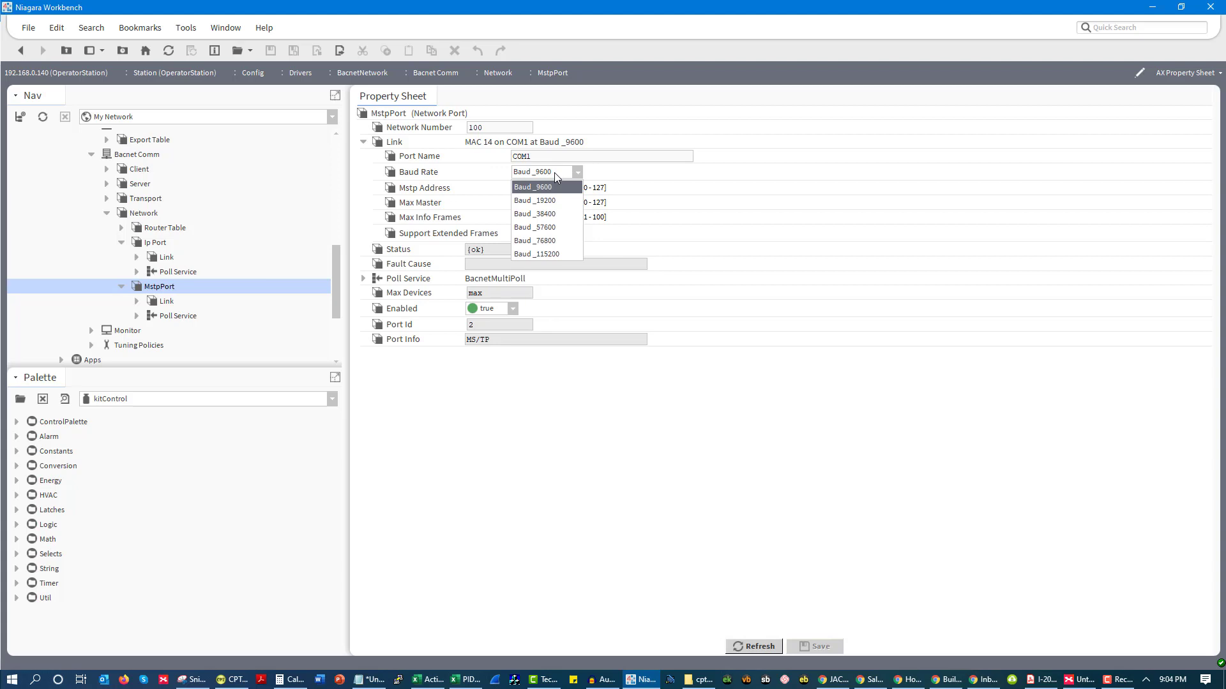
left_click(518, 171)
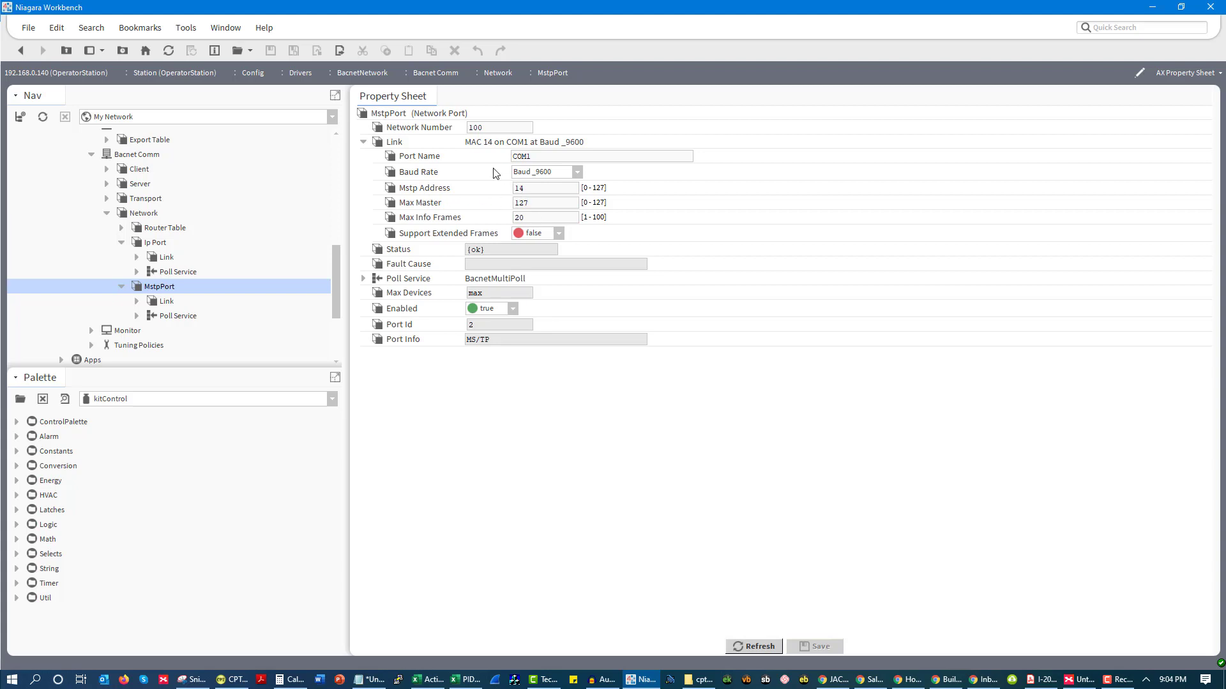
scroll(196, 281, "up", 1)
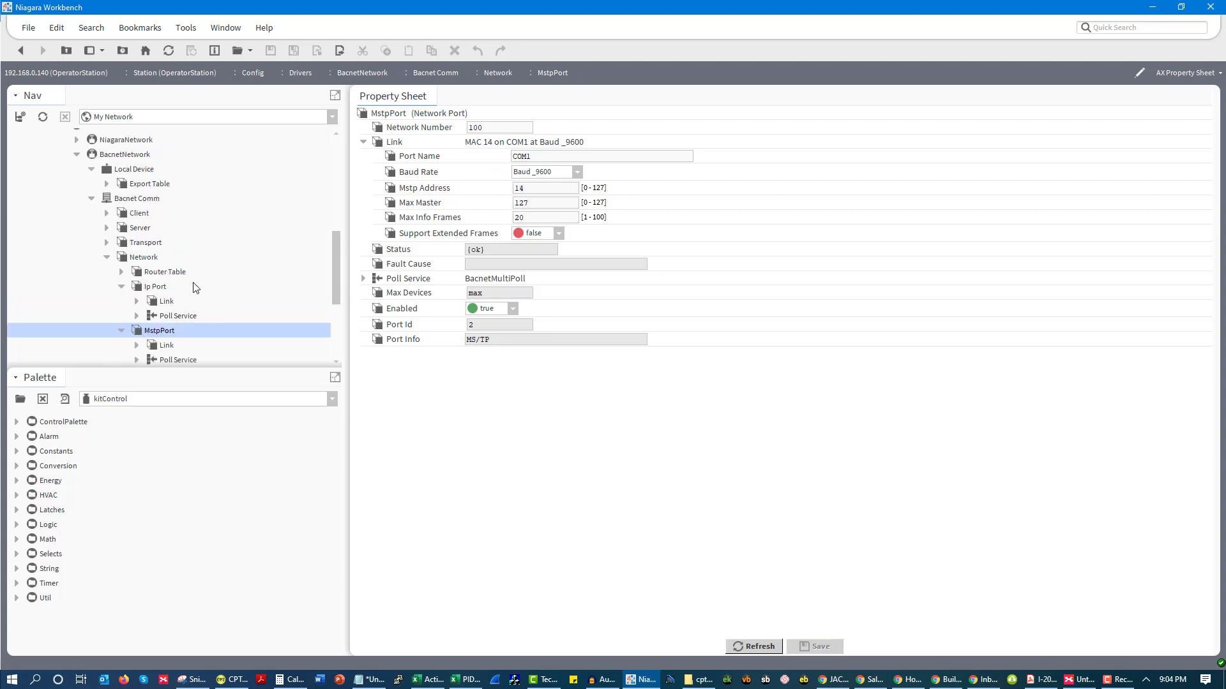
Check the Local Device Object Id 1234 under Bacnet Comm, then open the BacnetNetwork Device Manager.
double_click(147, 200)
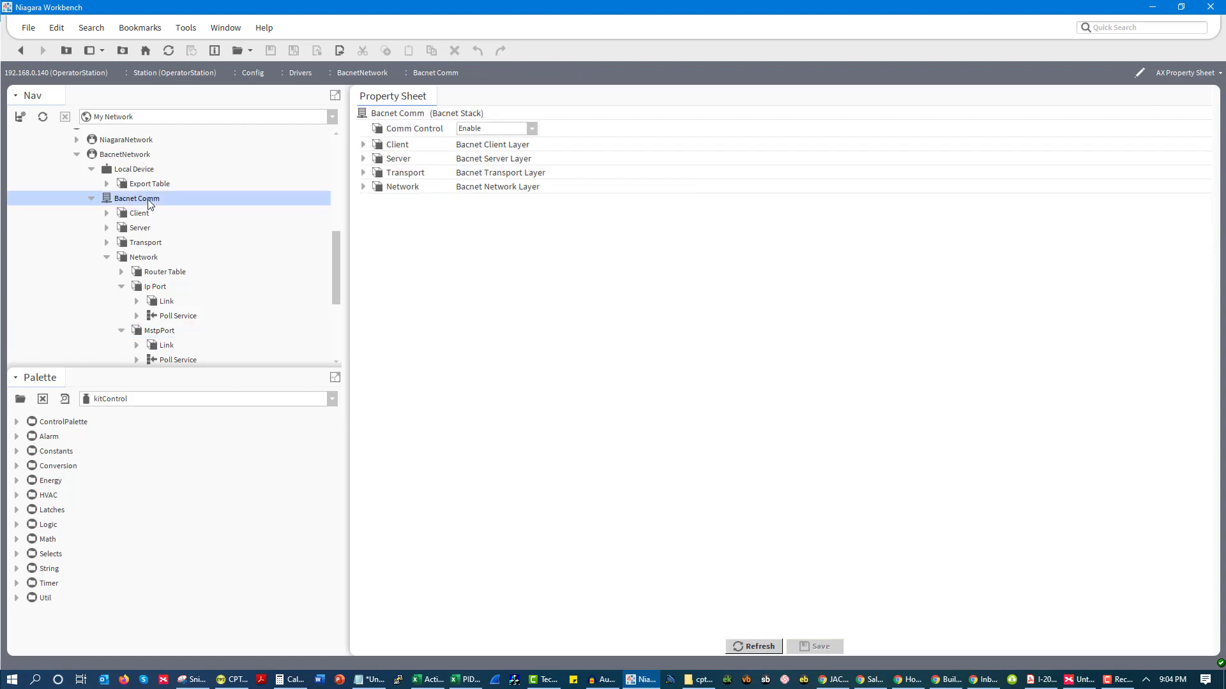
left_click(142, 170)
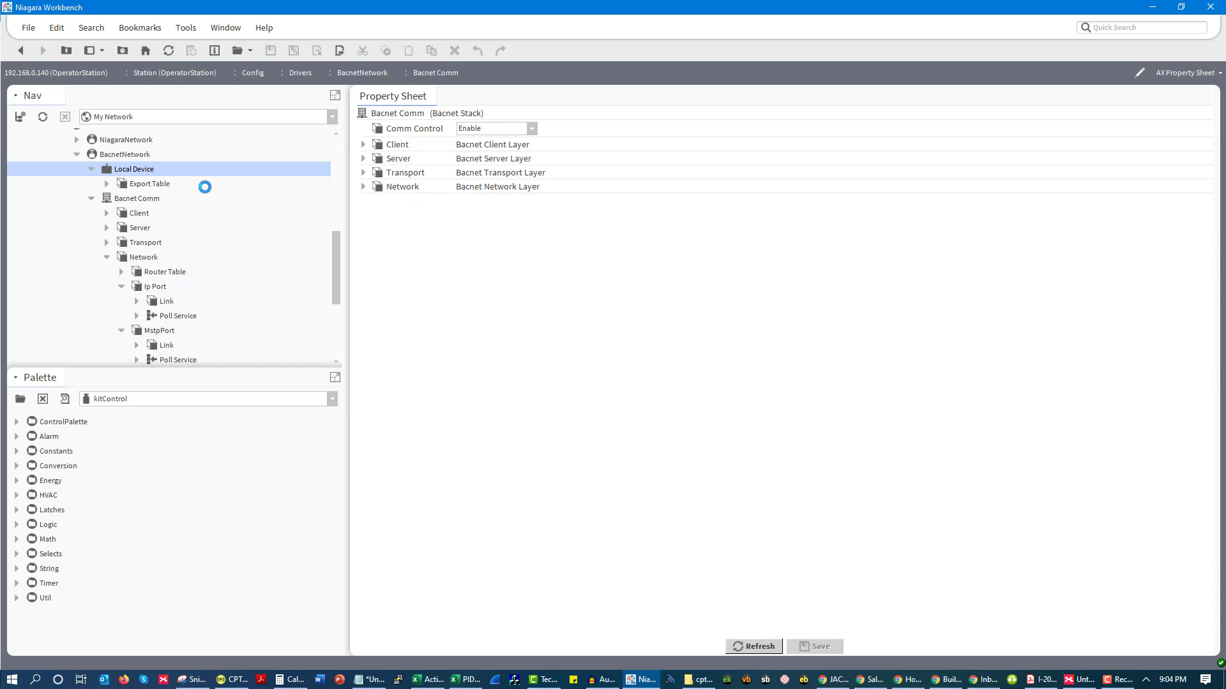
left_click_drag(646, 157, 617, 157)
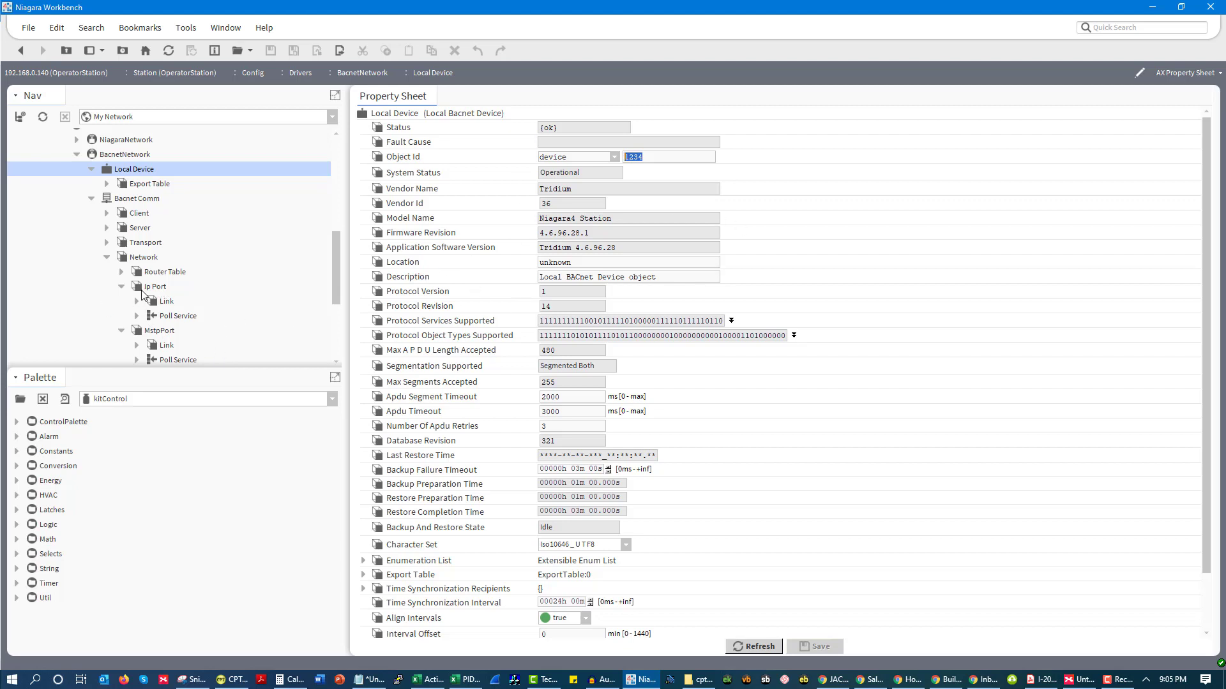
scroll(144, 295, "down", 1)
scroll(153, 297, "up", 1)
left_click(127, 157)
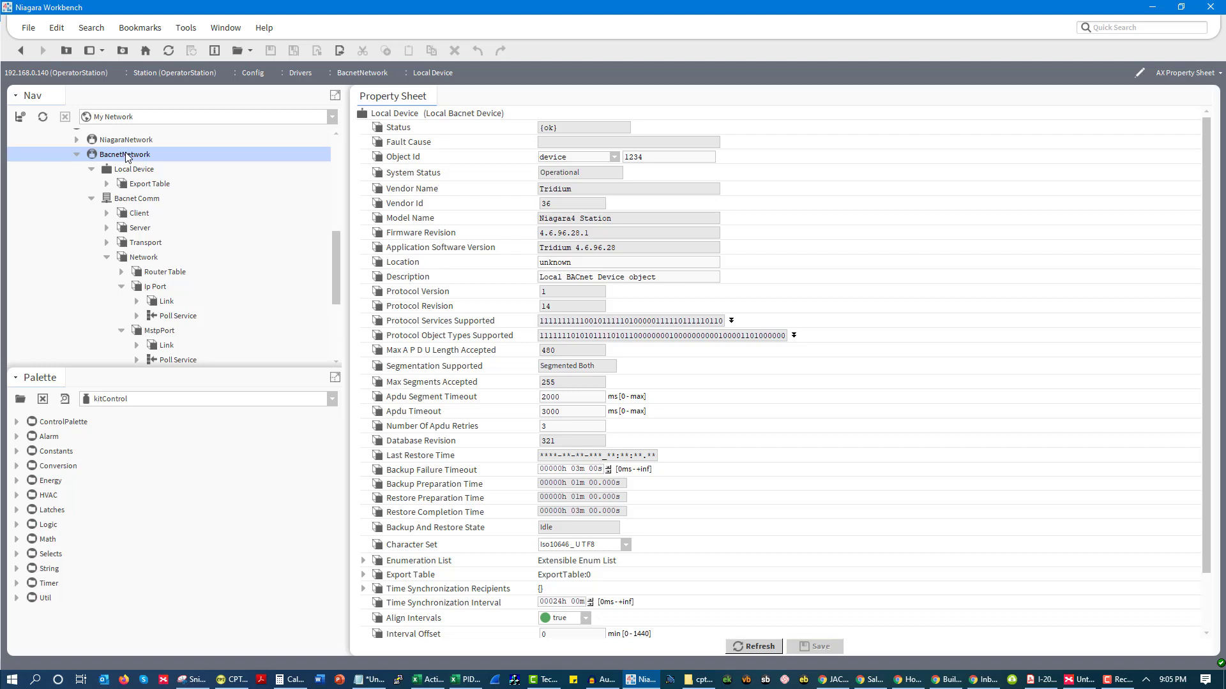
double_click(127, 157)
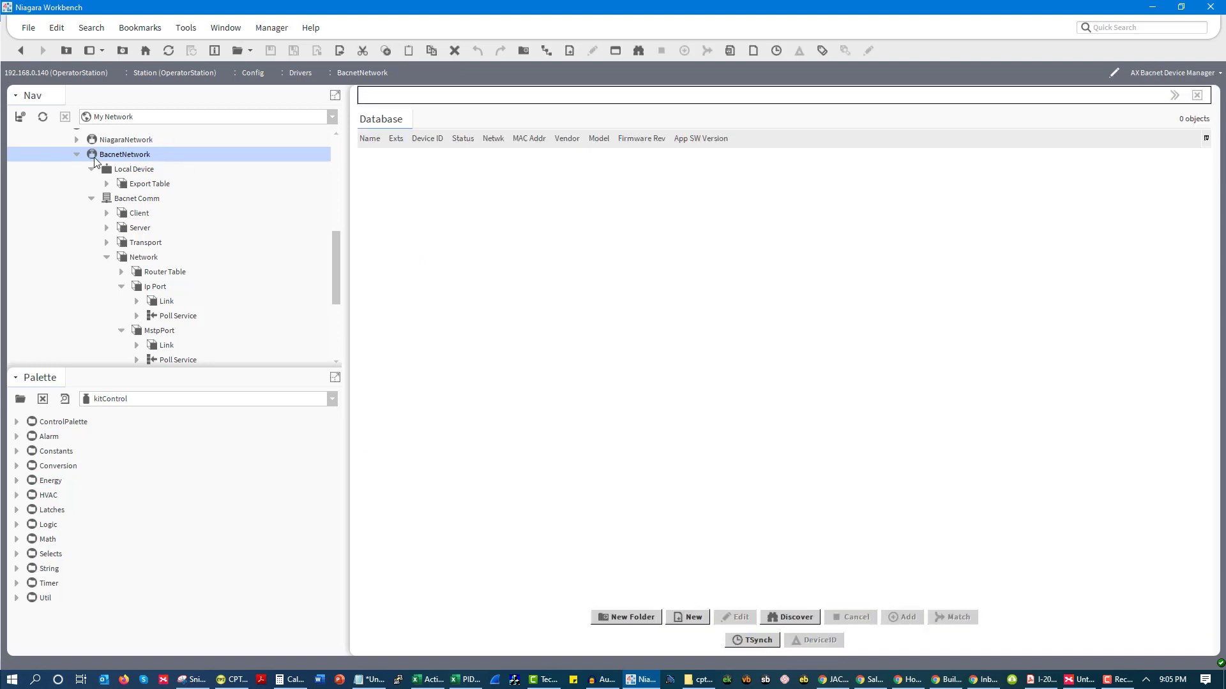
Discover BACnet devices with network 100 excluded and Device High Limit 1200.
left_click(798, 617)
left_click(669, 355)
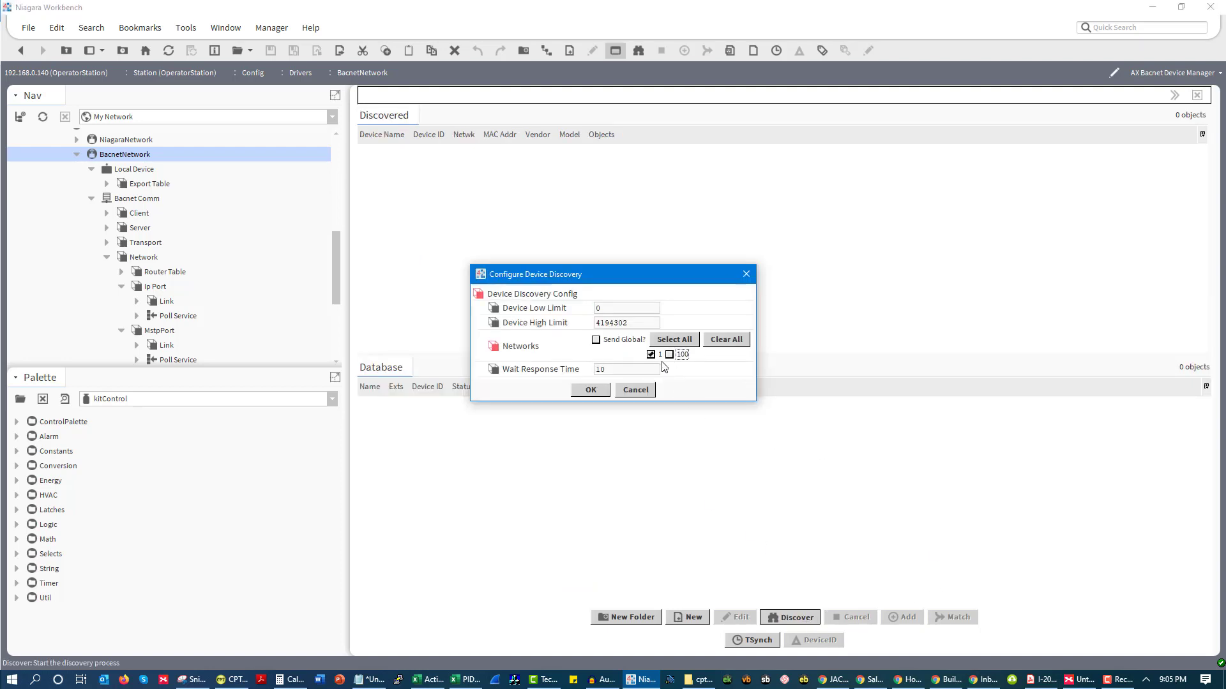
left_click(640, 325)
type("1200")
left_click(590, 390)
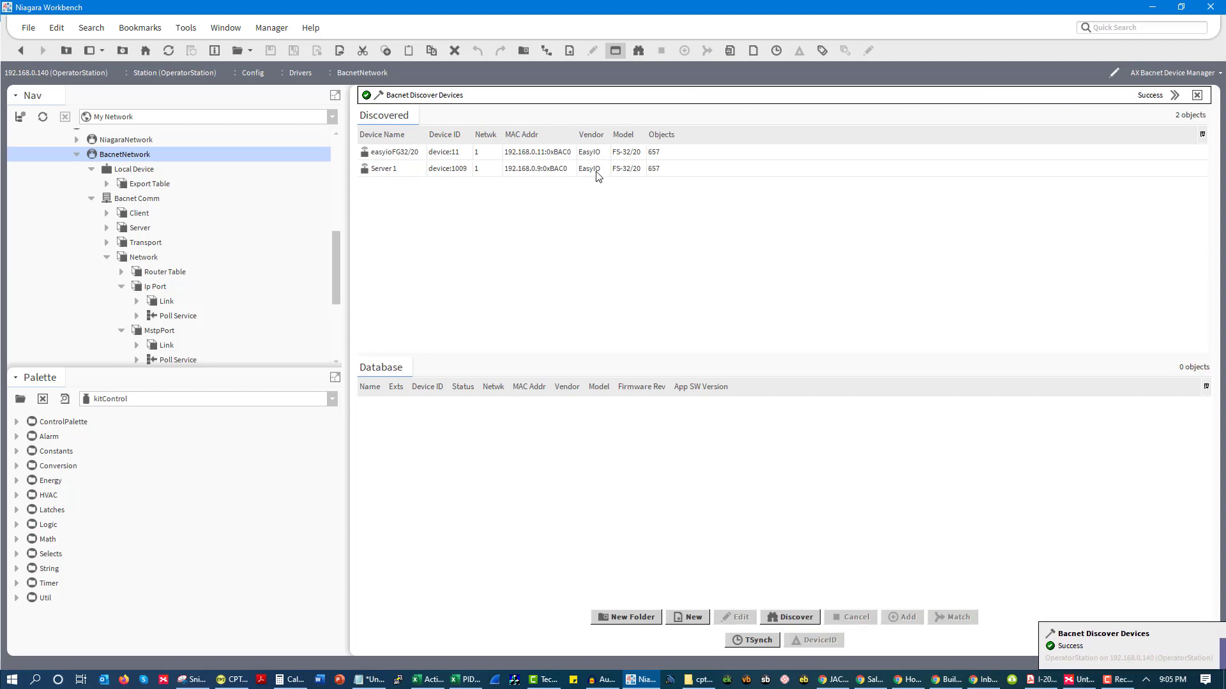
Add the discovered Server 1 (device:1009) and easyioFG32/20 (device:11) to the network database.
left_click(420, 167)
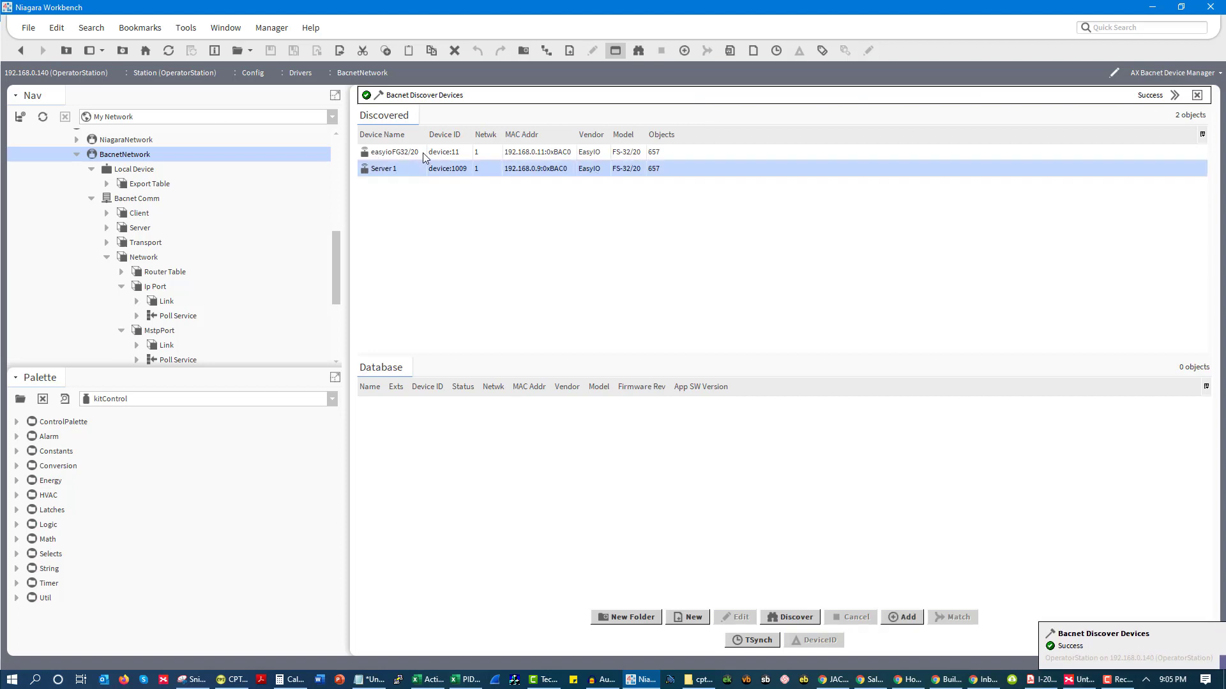
left_click(422, 152)
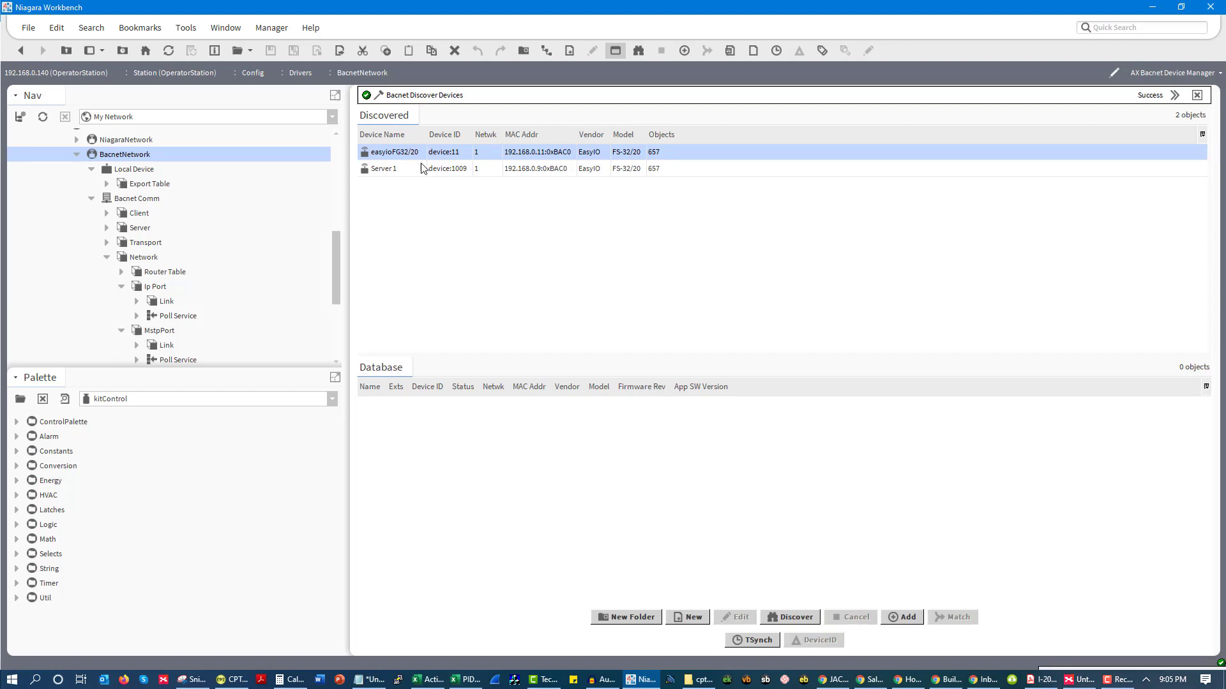
left_click(422, 170, "shift")
double_click(411, 168)
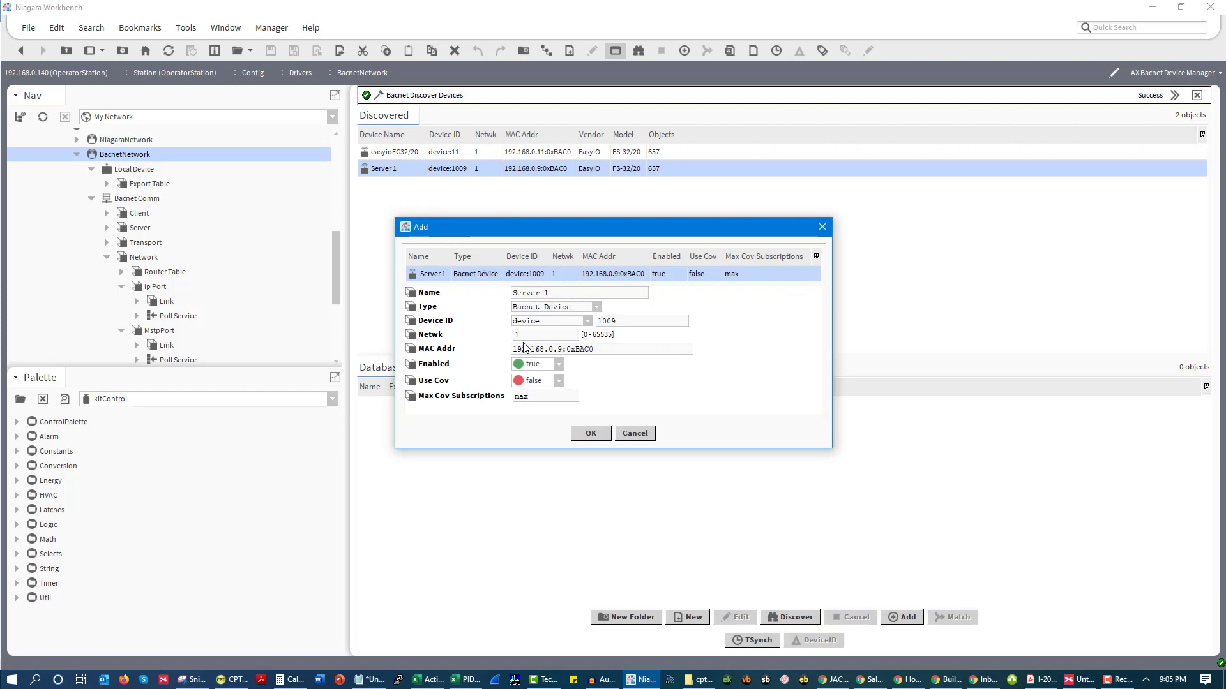
left_click(591, 435)
left_click(592, 435)
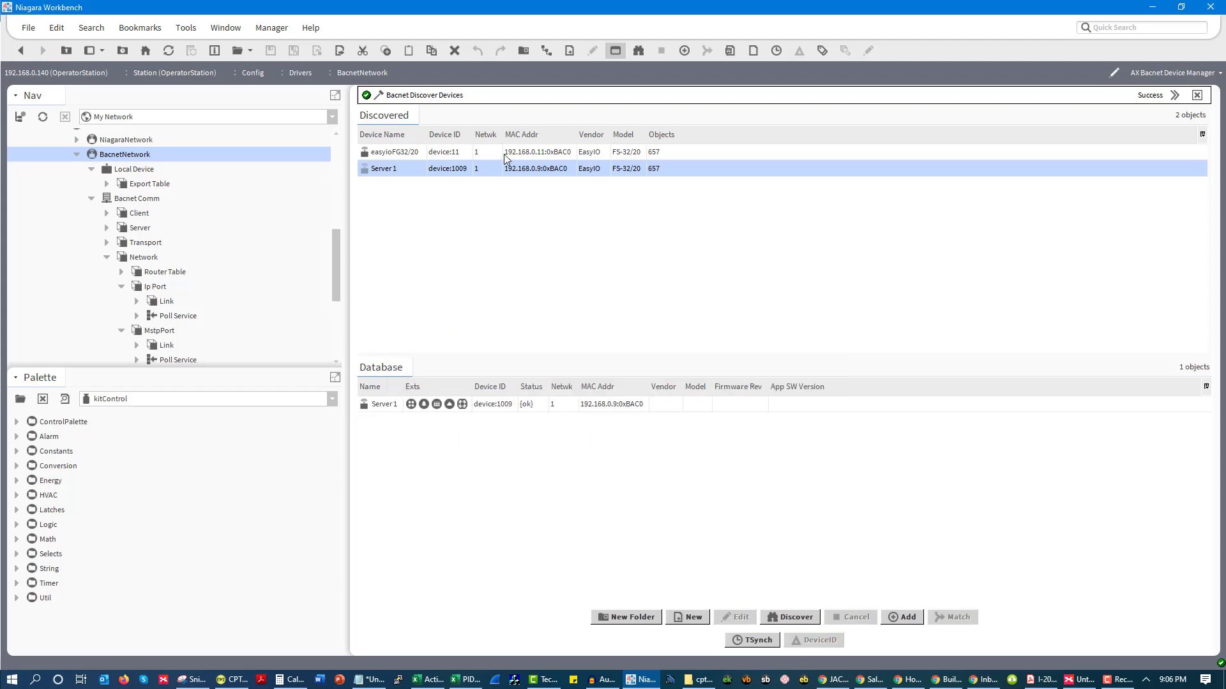
double_click(504, 154)
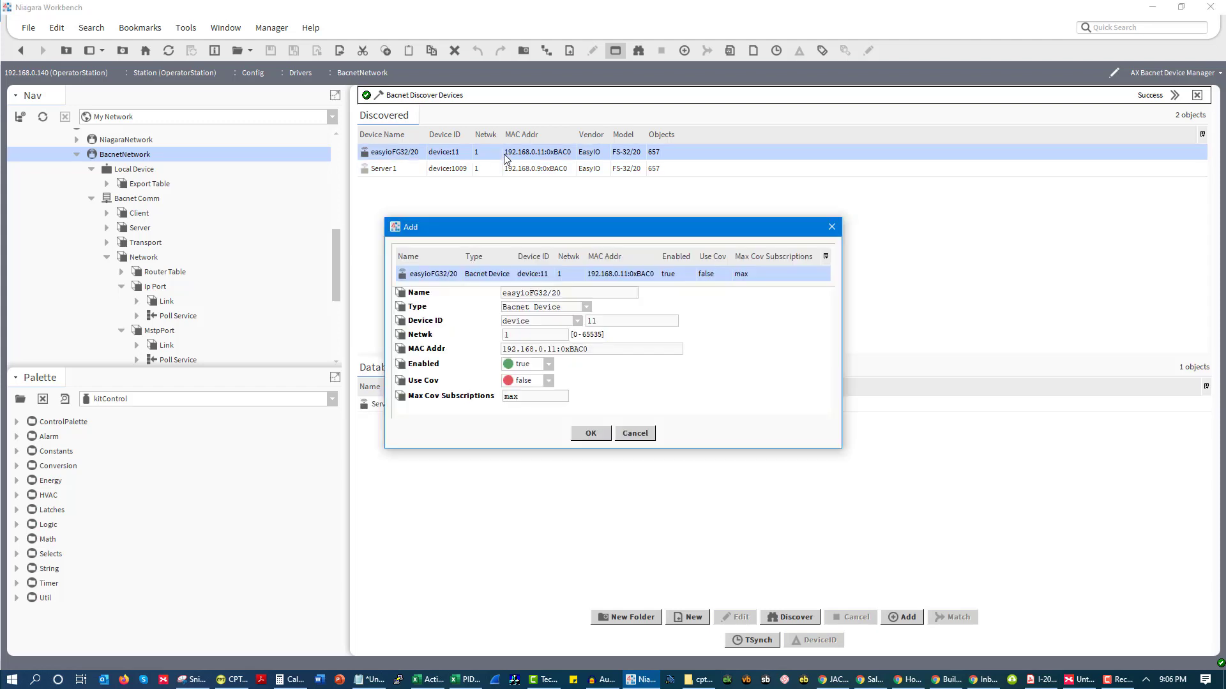
left_click(591, 434)
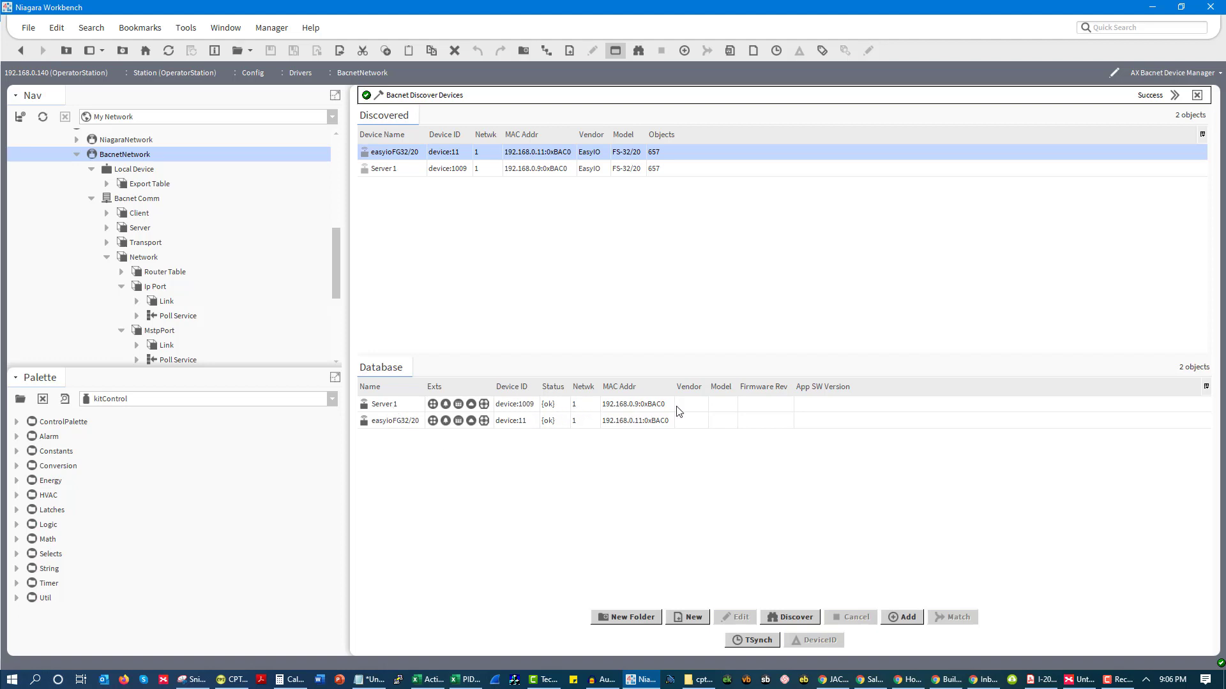
scroll(172, 345, "down", 3)
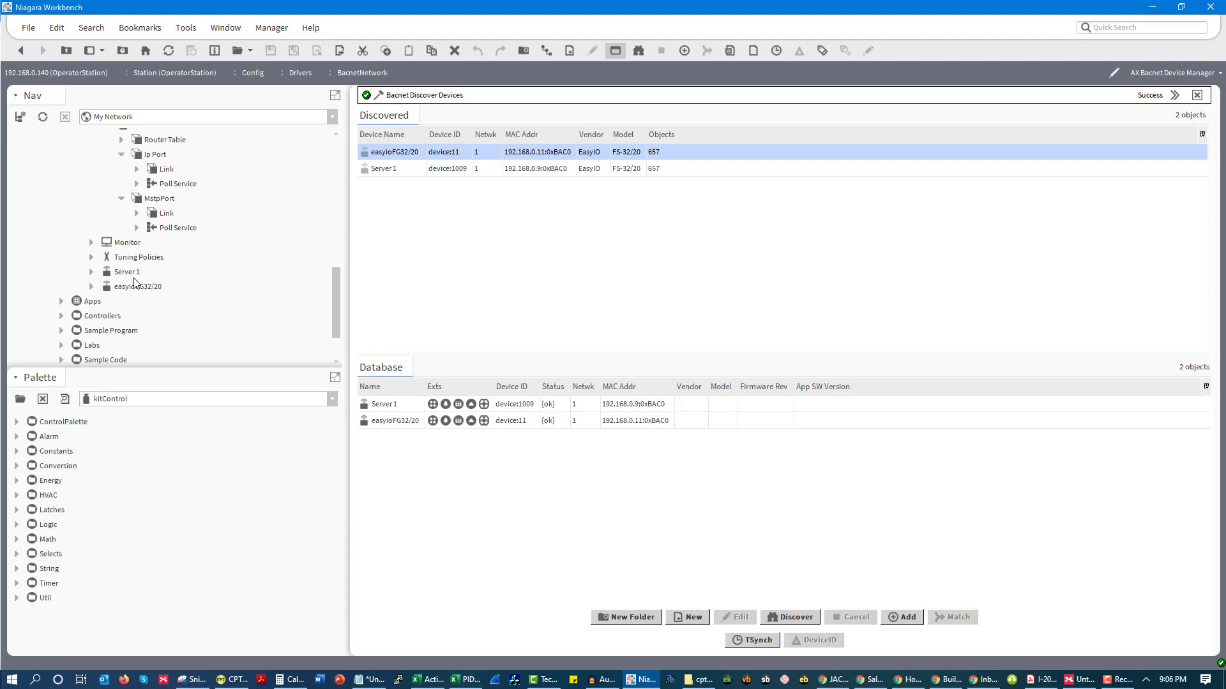
Open Server 1's properties, expand it in the Nav tree, and open its Points manager.
left_click(131, 273)
double_click(129, 273)
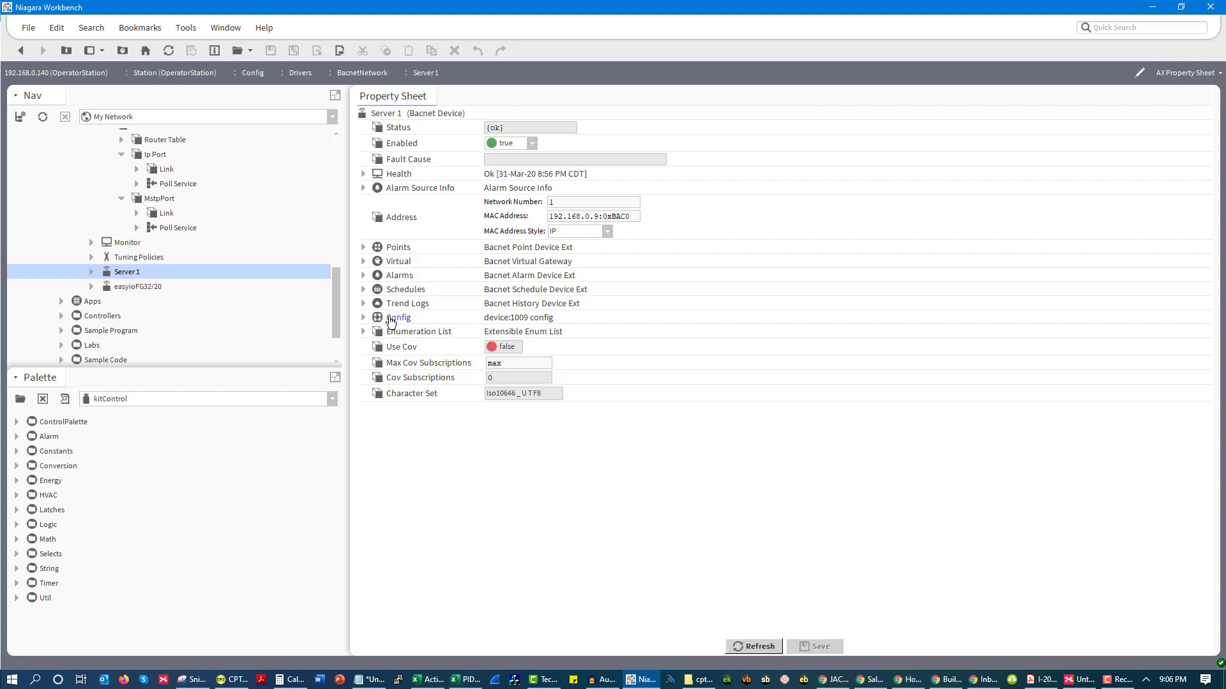
left_click(362, 248)
left_click(93, 274)
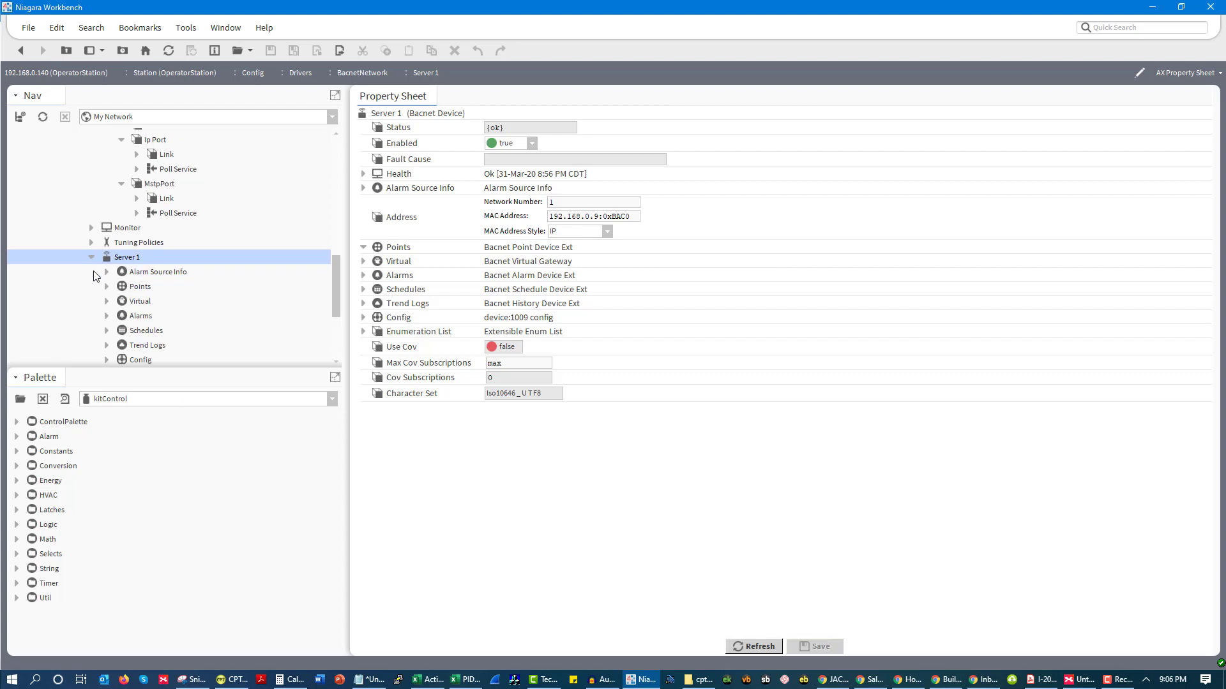
left_click(140, 287)
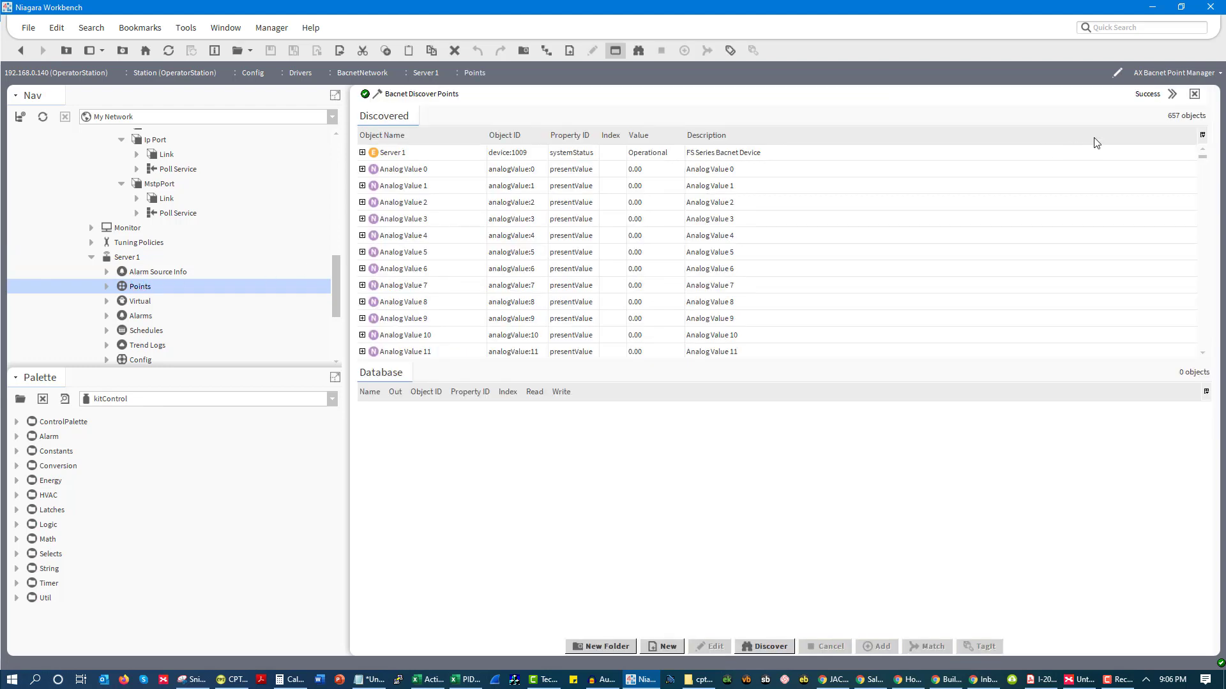
Discover Server 1's BACnet points and scroll to the Zone Temp row (analogValue:103).
left_click(766, 646)
left_click(785, 638)
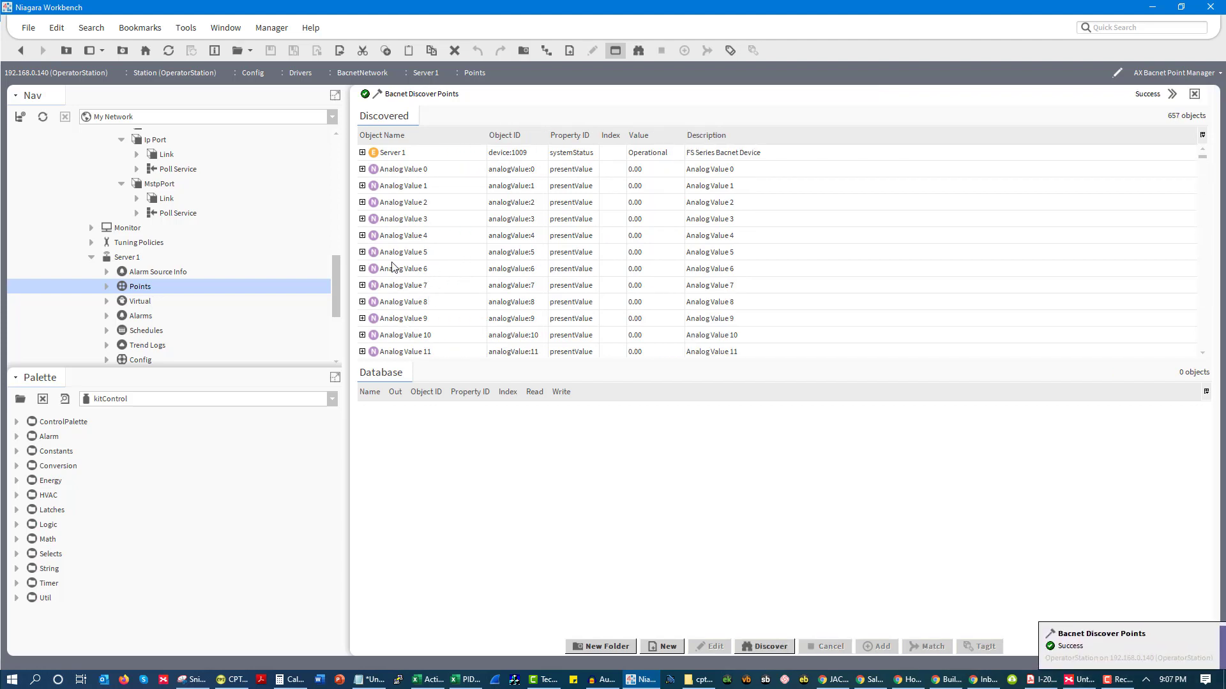
scroll(421, 268, "down", 1)
scroll(421, 269, "down", 8)
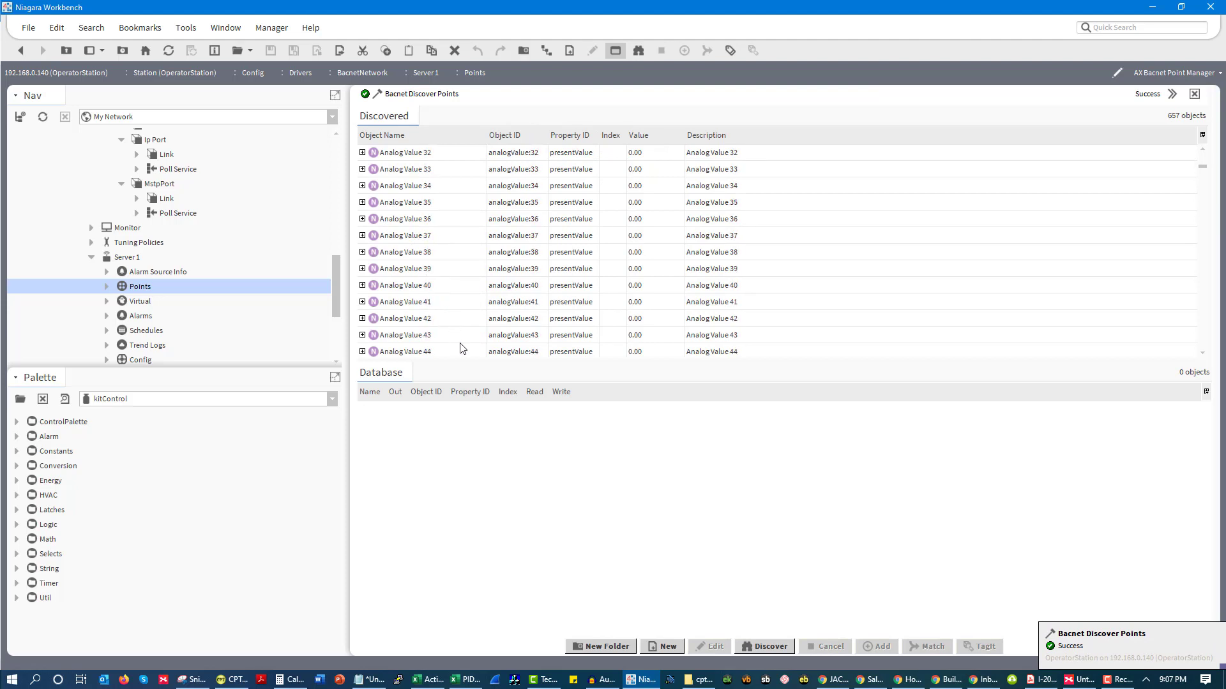
scroll(460, 344, "down", 12)
scroll(463, 339, "down", 13)
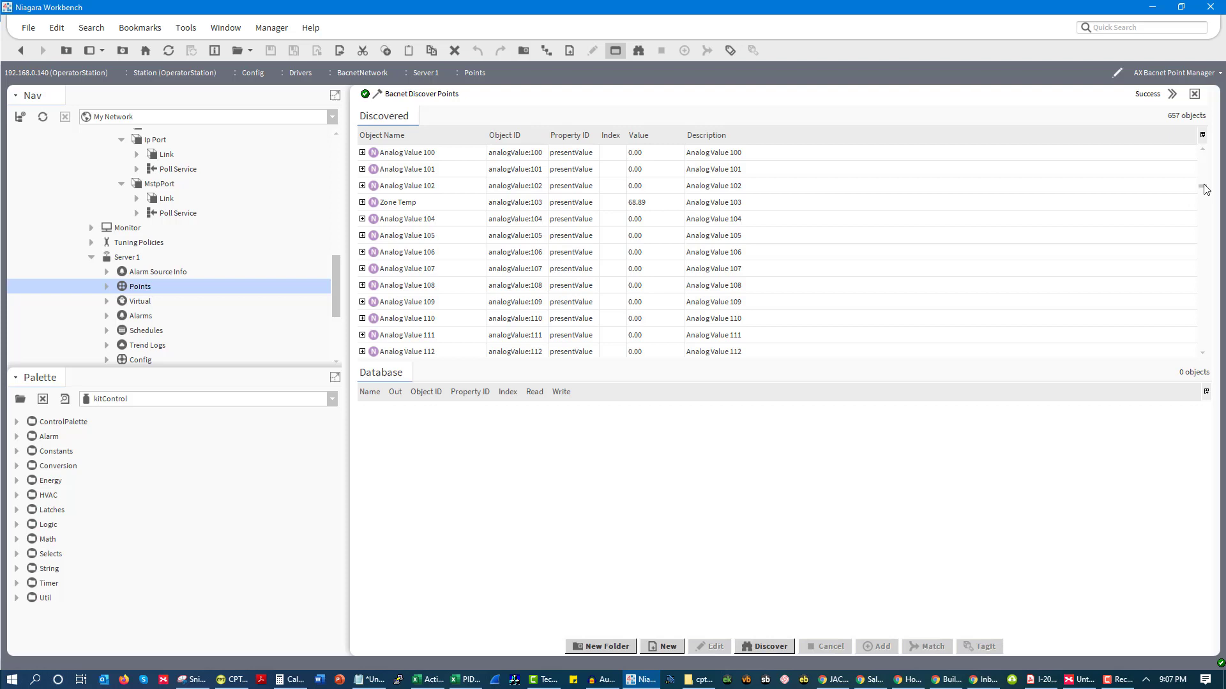
mouse_move(1204, 189)
left_mouse_down()
mouse_move(1207, 328)
mouse_move(1192, 186)
left_mouse_up()
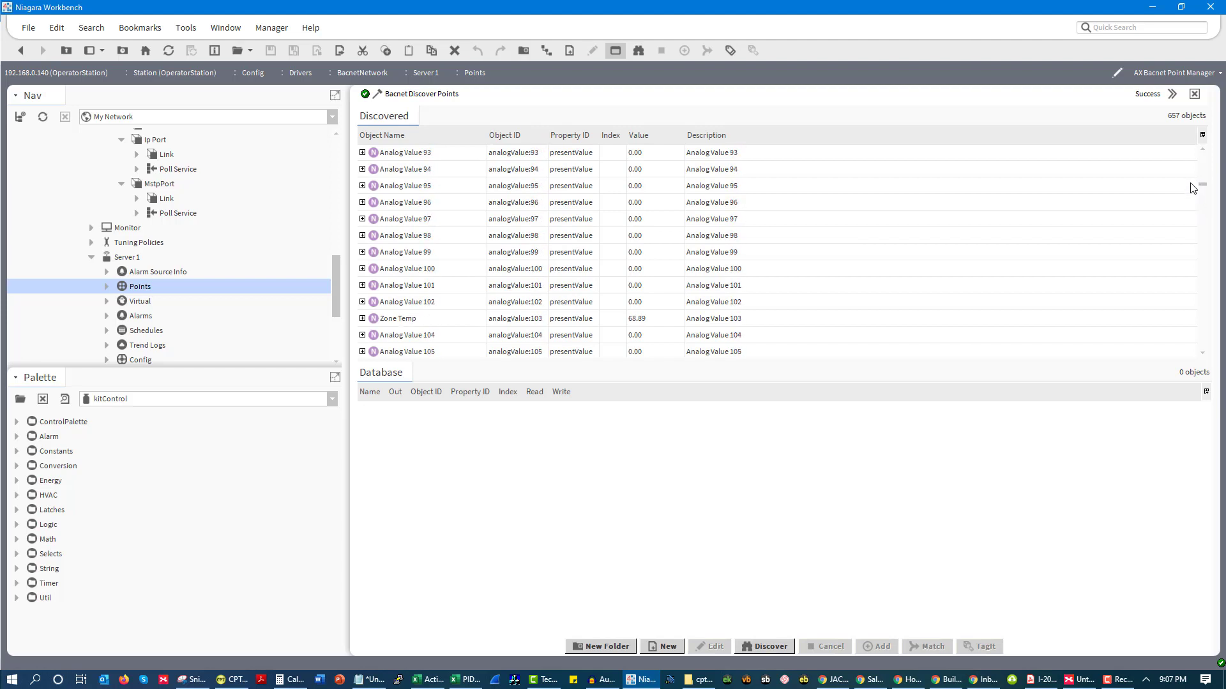
Open the Add dialog for Zone Temp, keeping Analog Value as the object type.
left_click(395, 322)
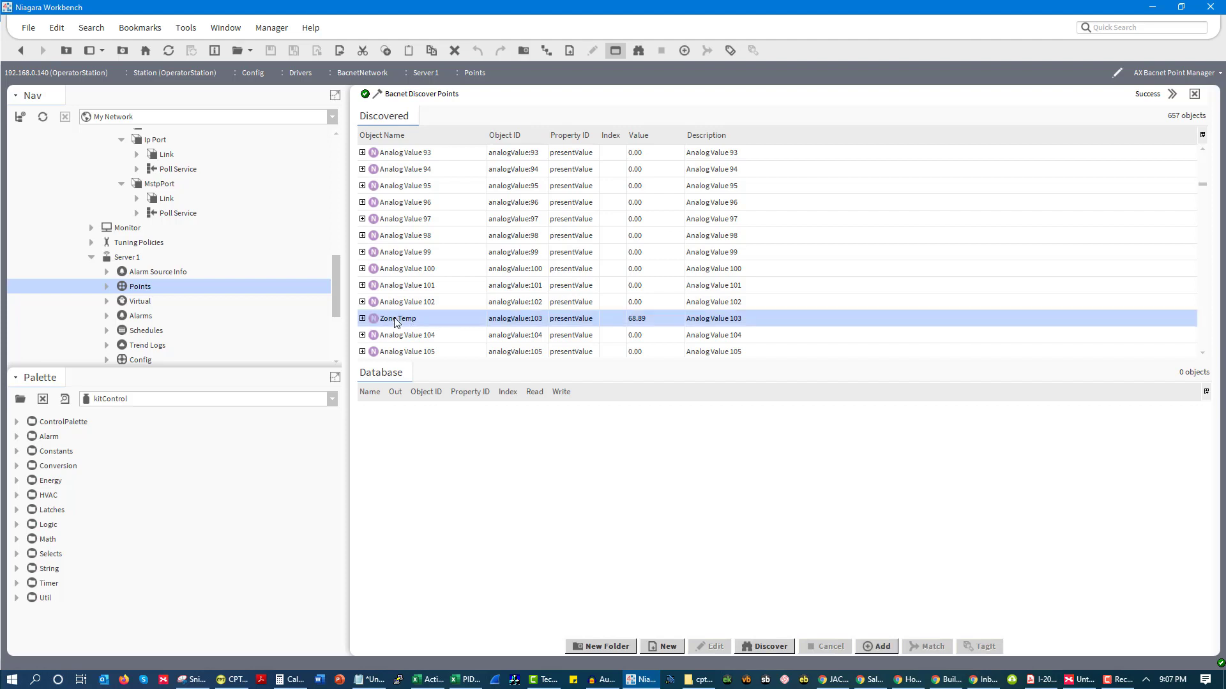
double_click(396, 321)
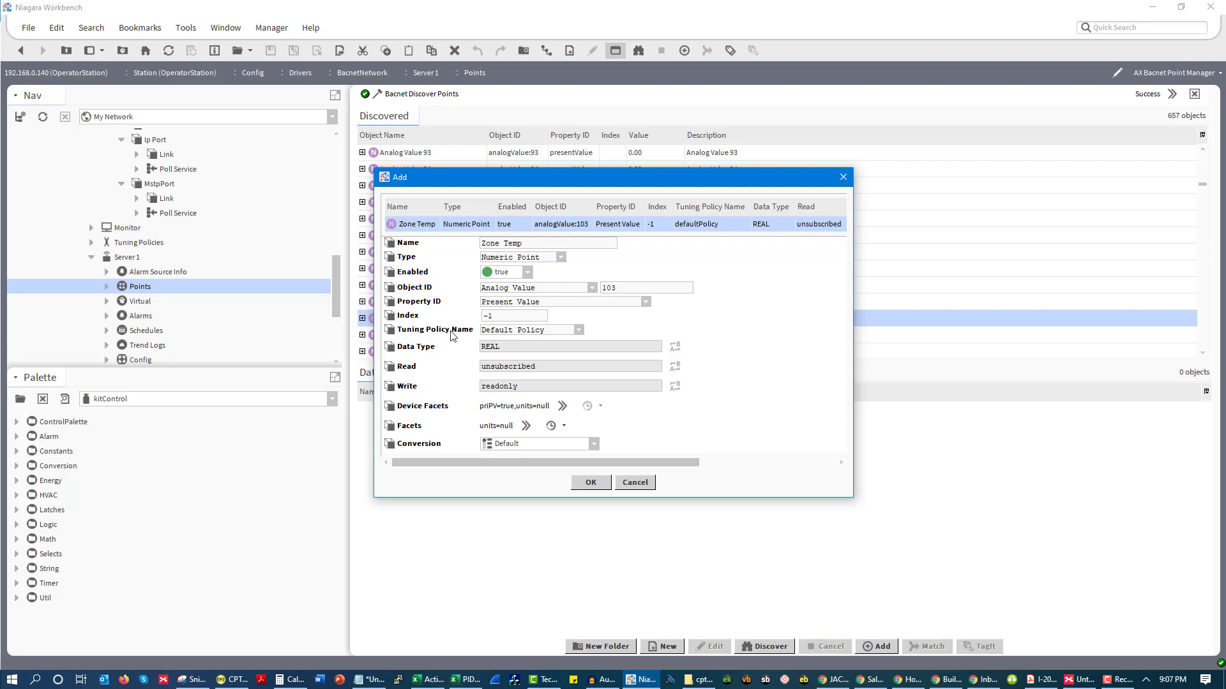
left_click(592, 288)
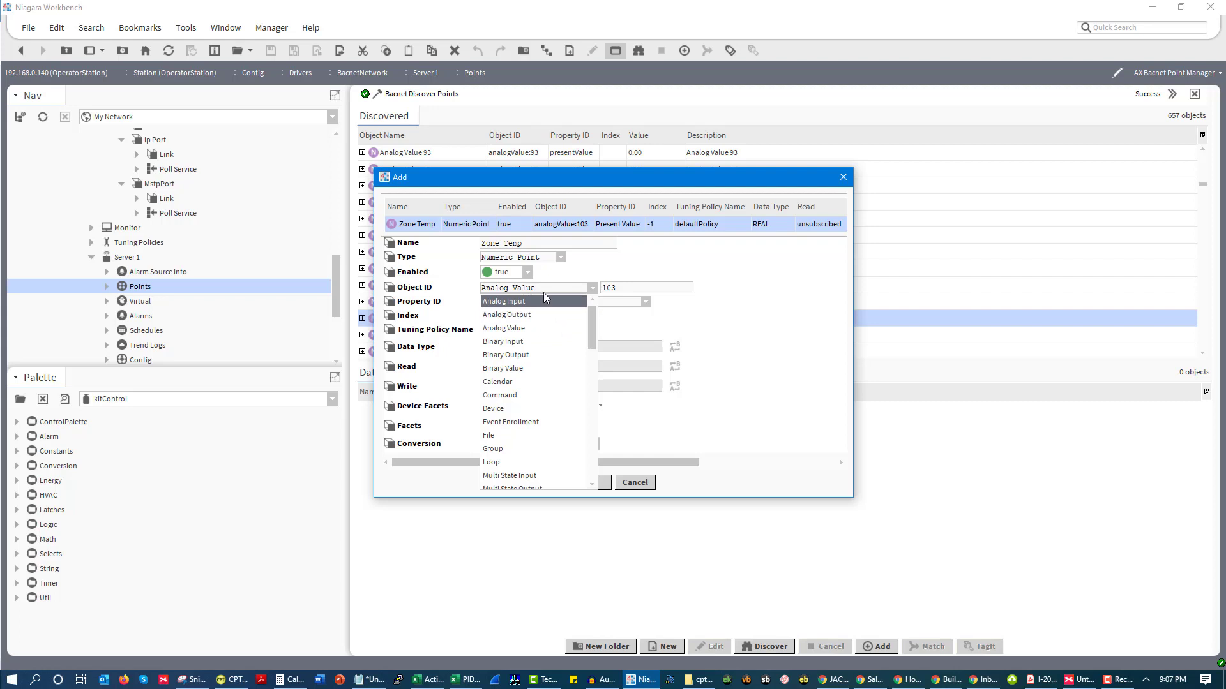
left_click(712, 265)
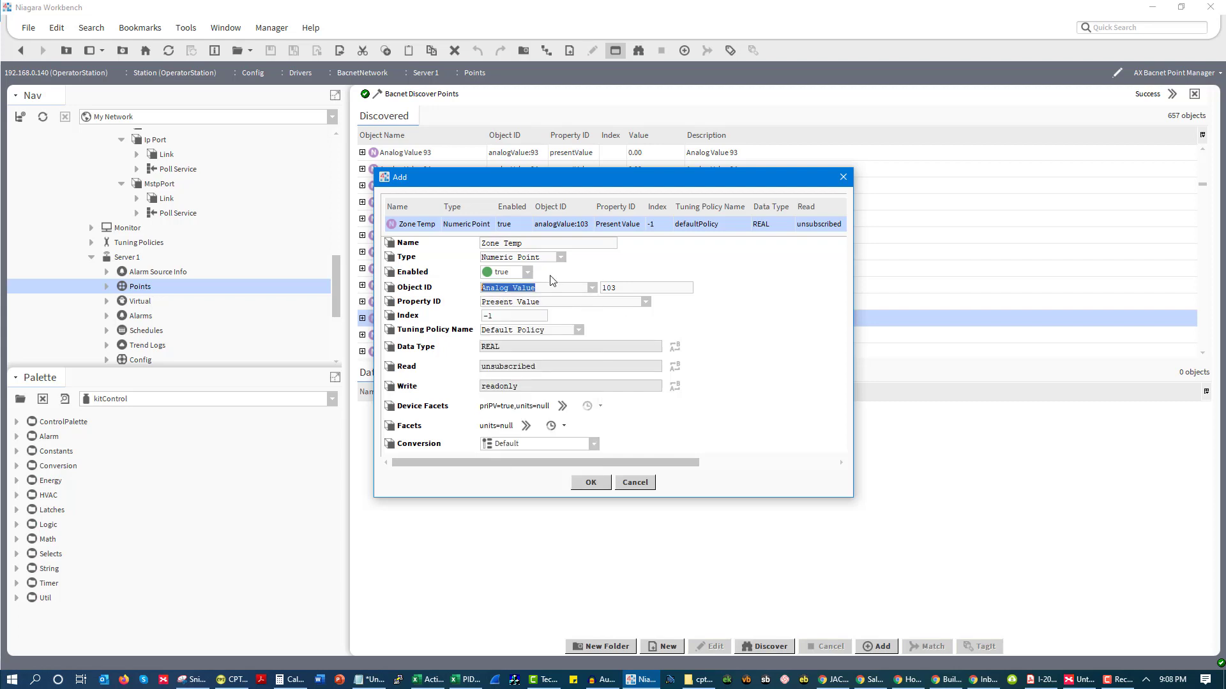
Set Zone Temp's units facet to temperature / Fahrenheit and add it to the database.
left_click(525, 426)
left_click(697, 299)
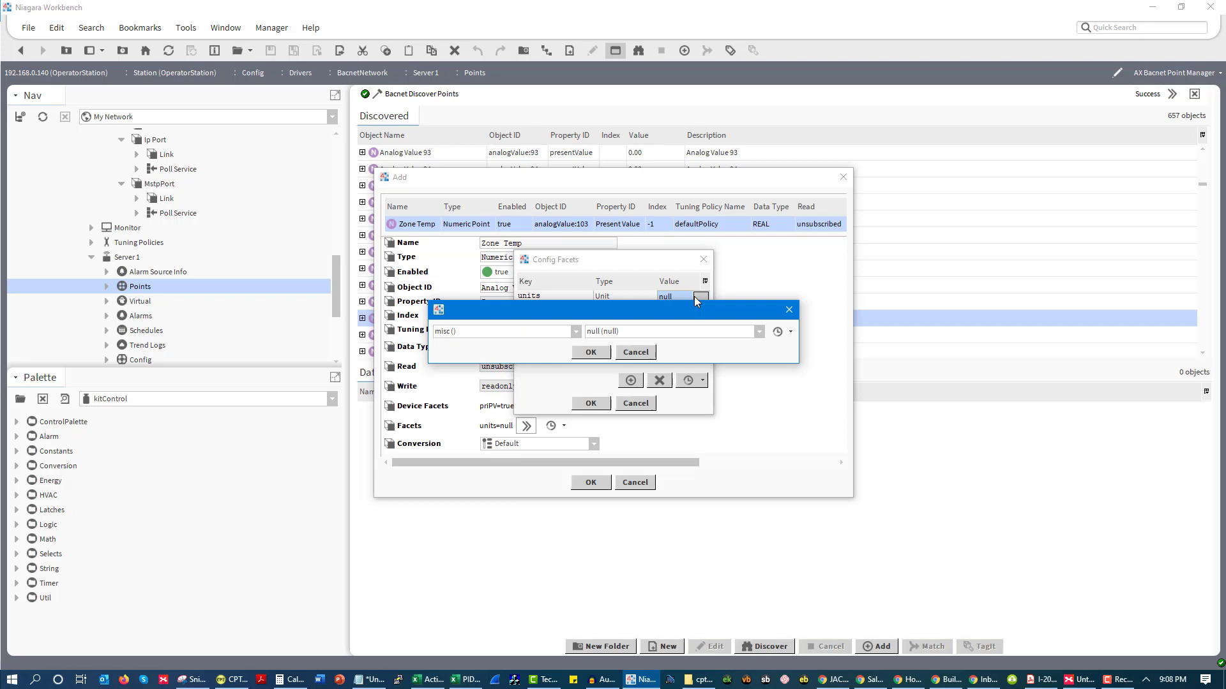
left_click(757, 332)
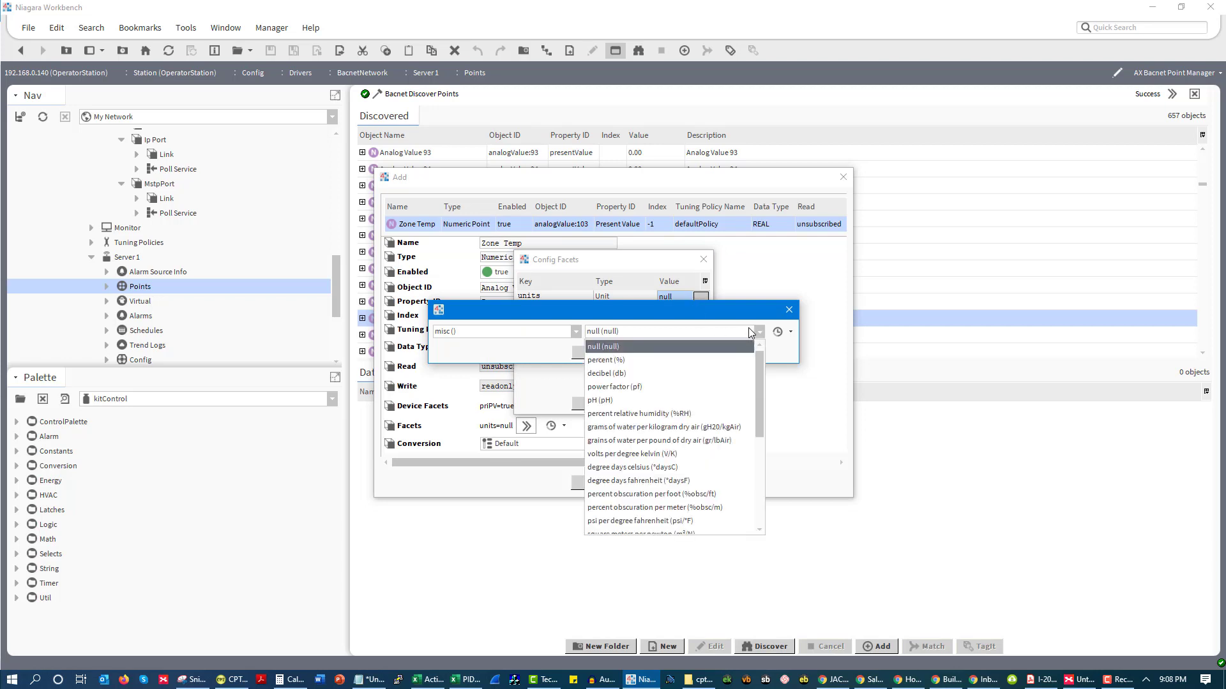
left_click(565, 333)
left_click(565, 333)
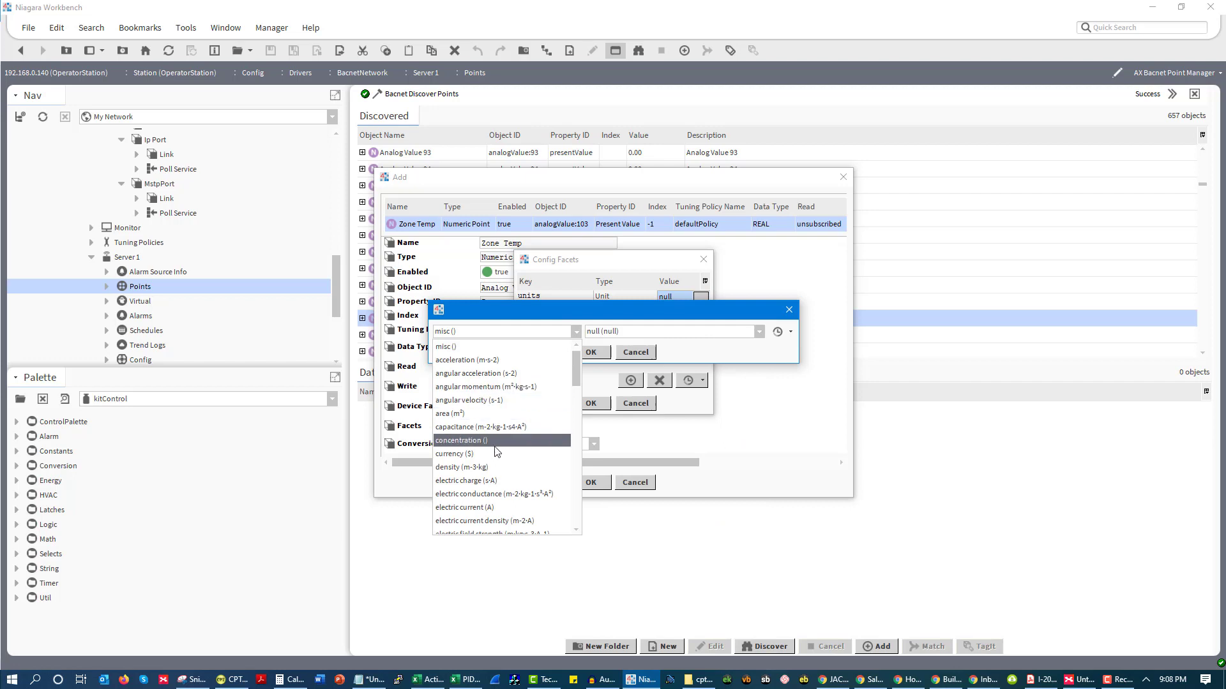
scroll(511, 475, "down", 10)
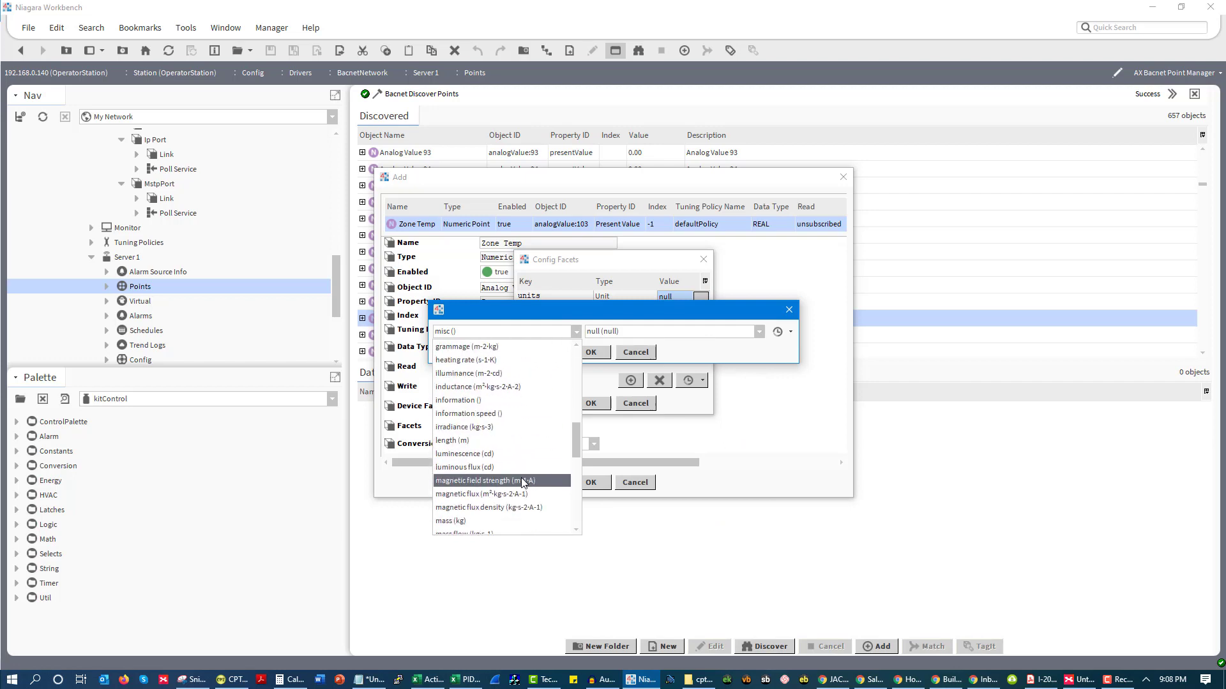
scroll(525, 487, "down", 5)
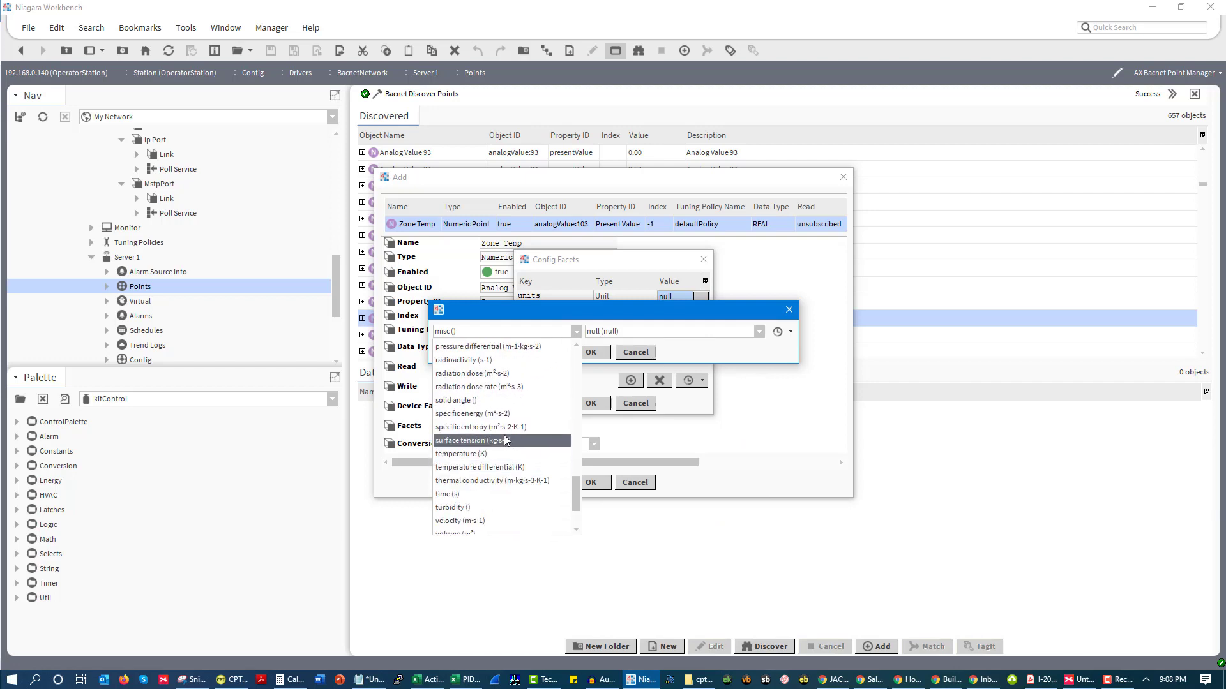
left_click(490, 453)
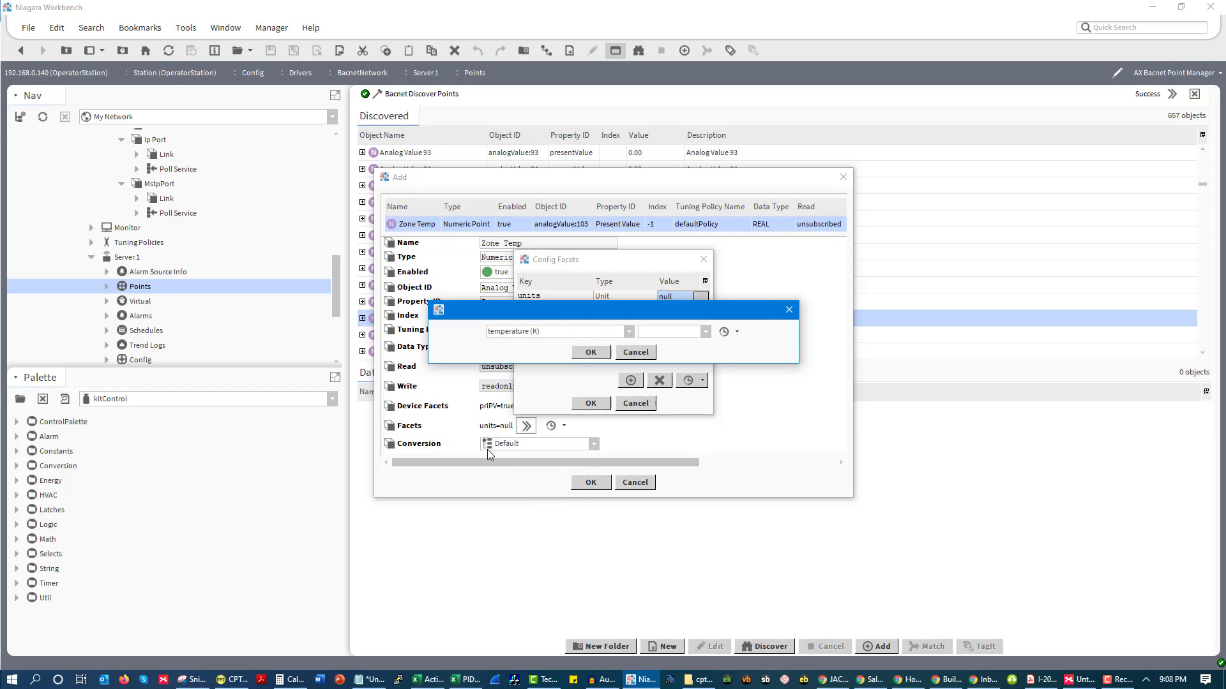
left_click(699, 333)
left_click(676, 346)
left_click(591, 352)
left_click(590, 405)
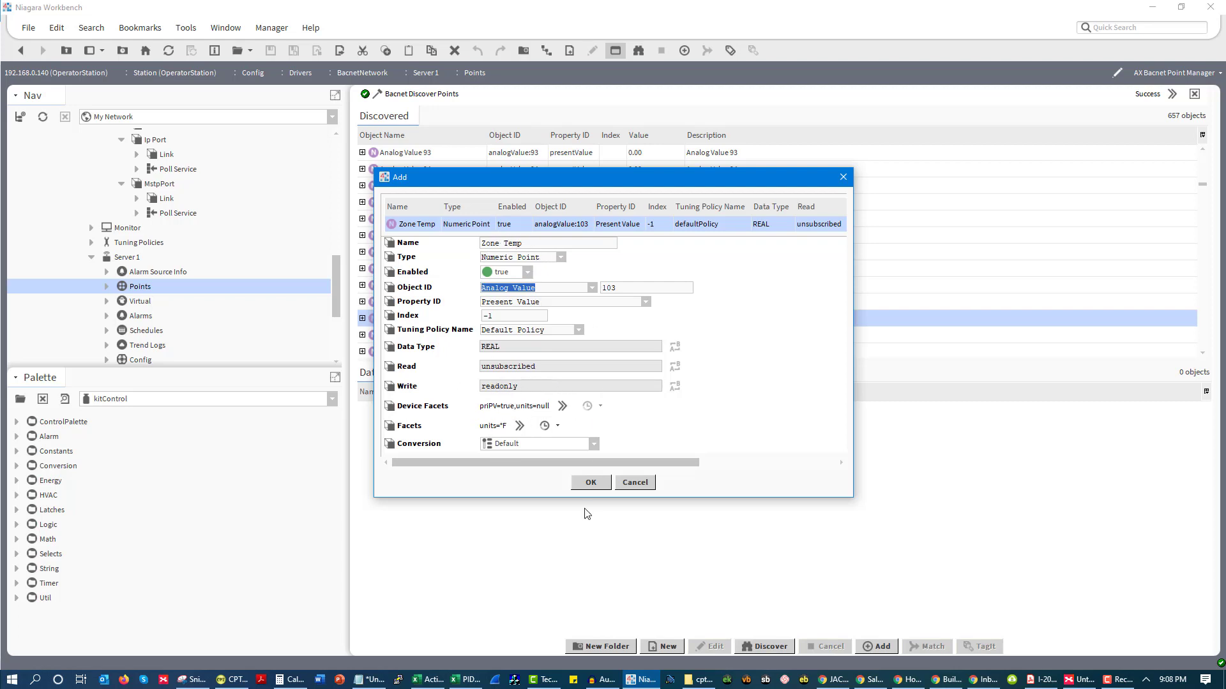
left_click(590, 482)
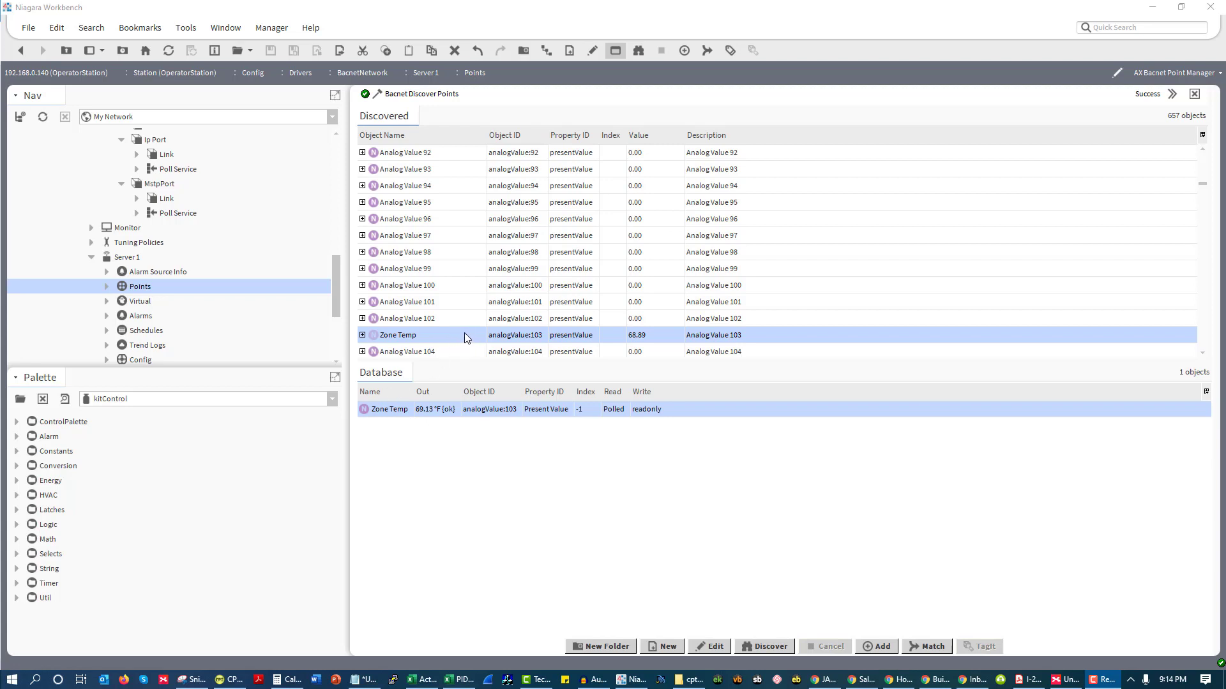
Scroll the Discovered table down to Exhaust Air Damper Command (analogValue:255).
scroll(466, 336, "down", 8)
scroll(481, 321, "down", 16)
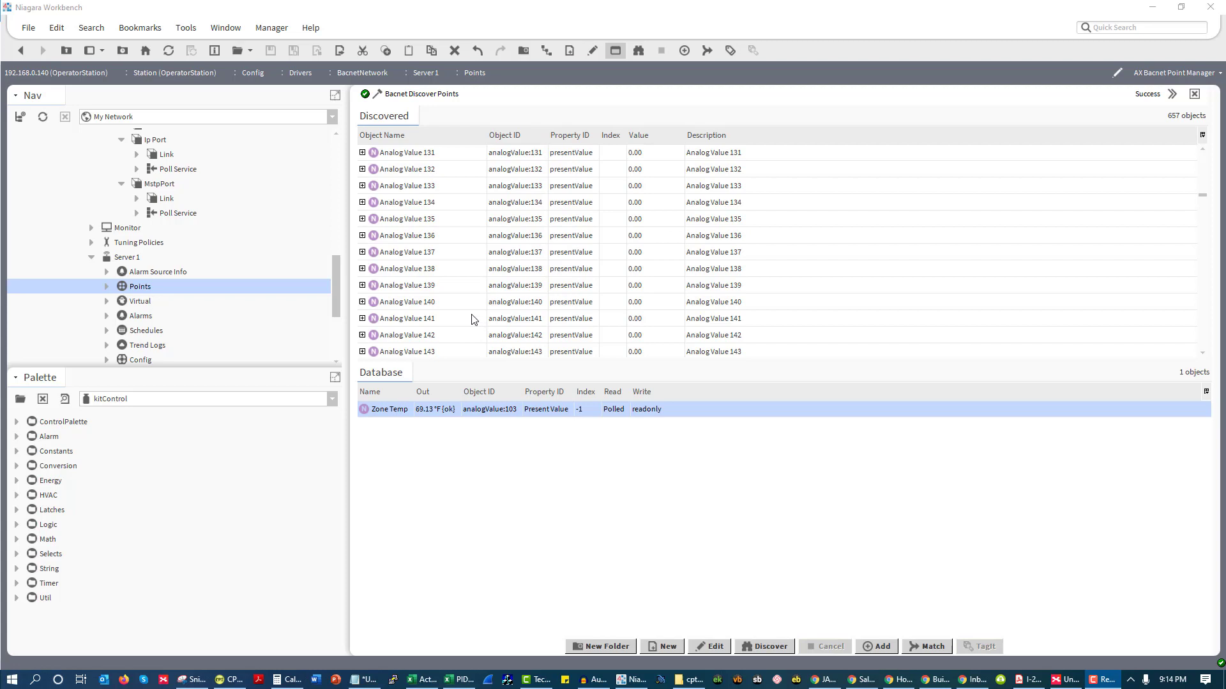
scroll(459, 318, "down", 14)
scroll(473, 328, "down", 13)
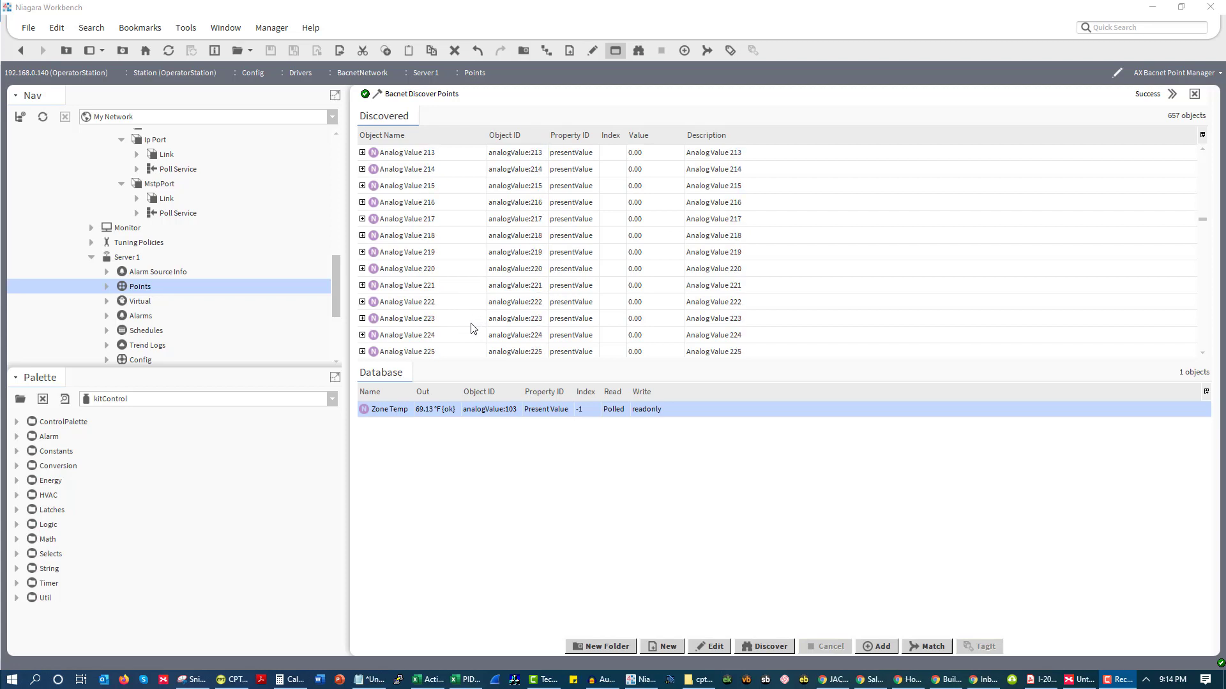
scroll(472, 330, "down", 2)
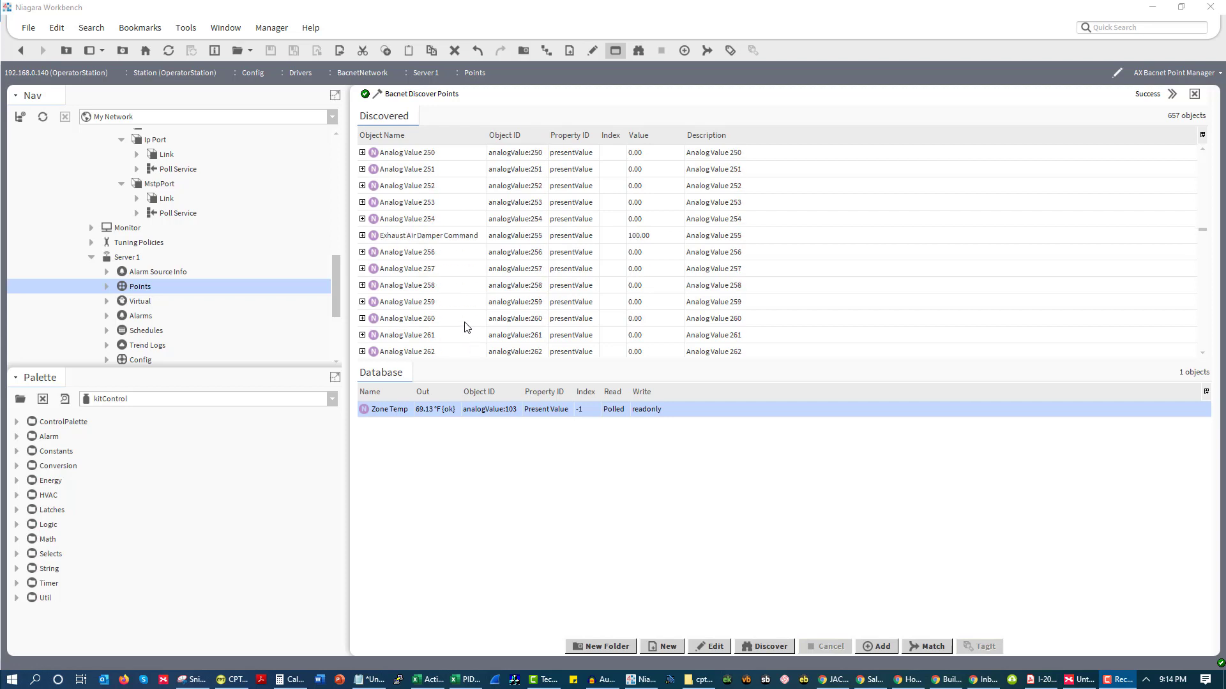
scroll(442, 307, "up", 1)
double_click(432, 287)
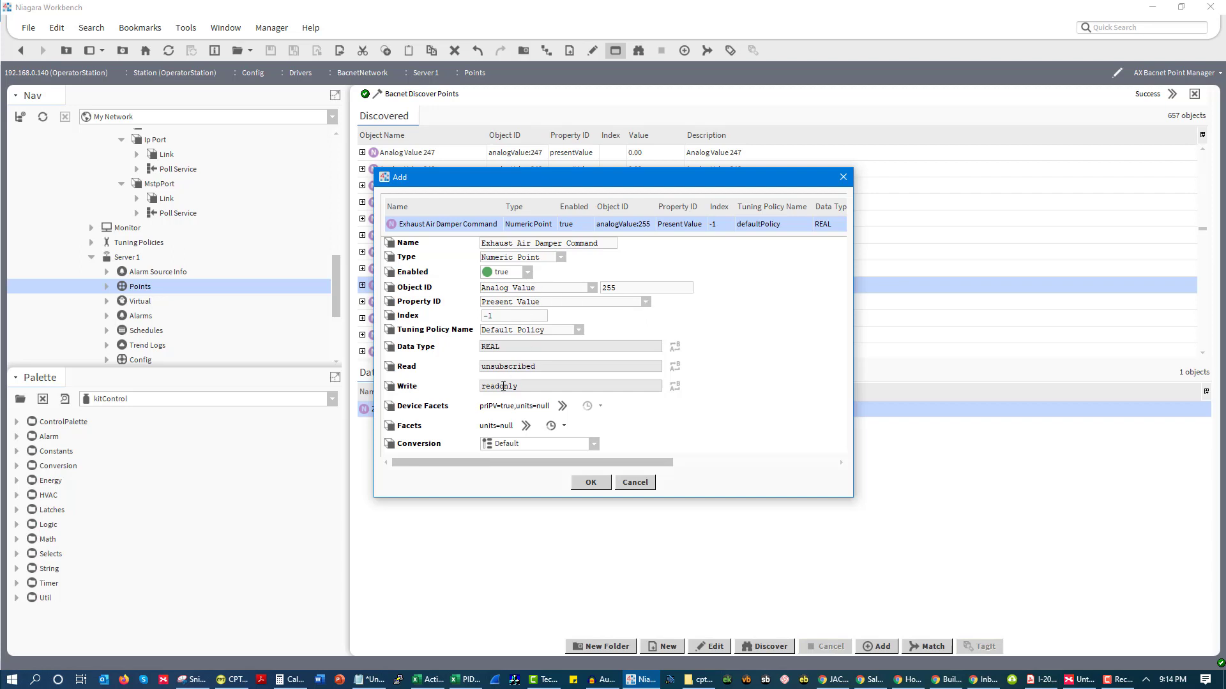
left_click(592, 288)
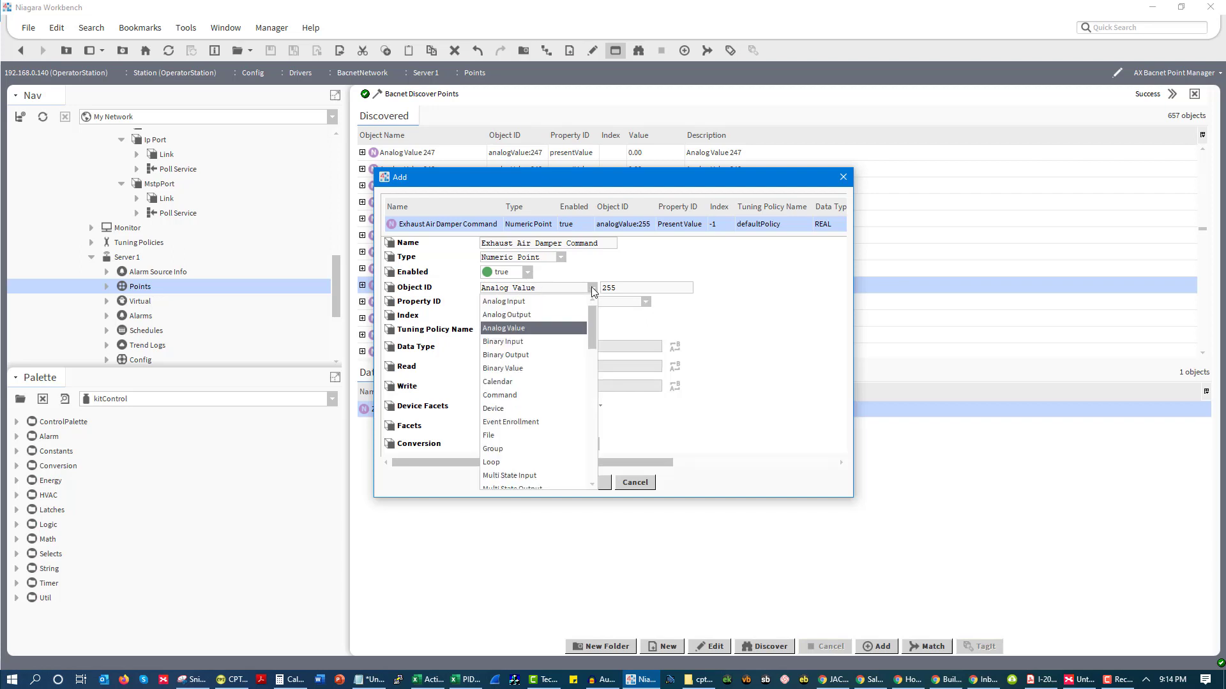
left_click(541, 315)
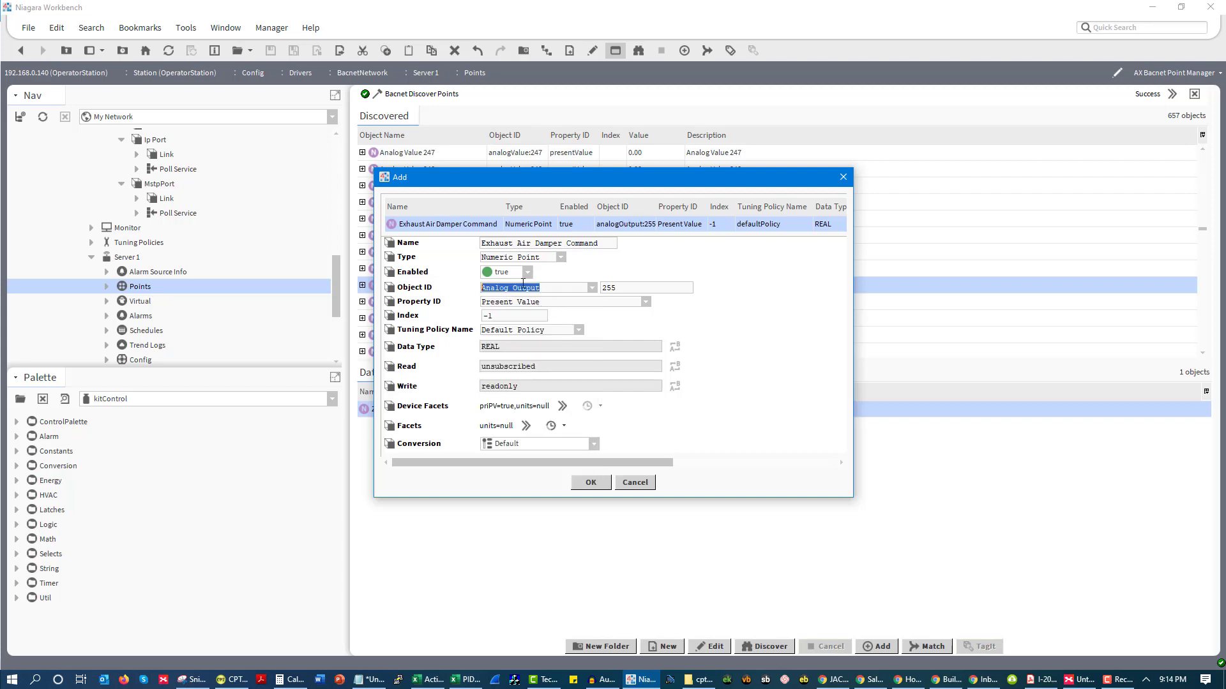
left_click(591, 482)
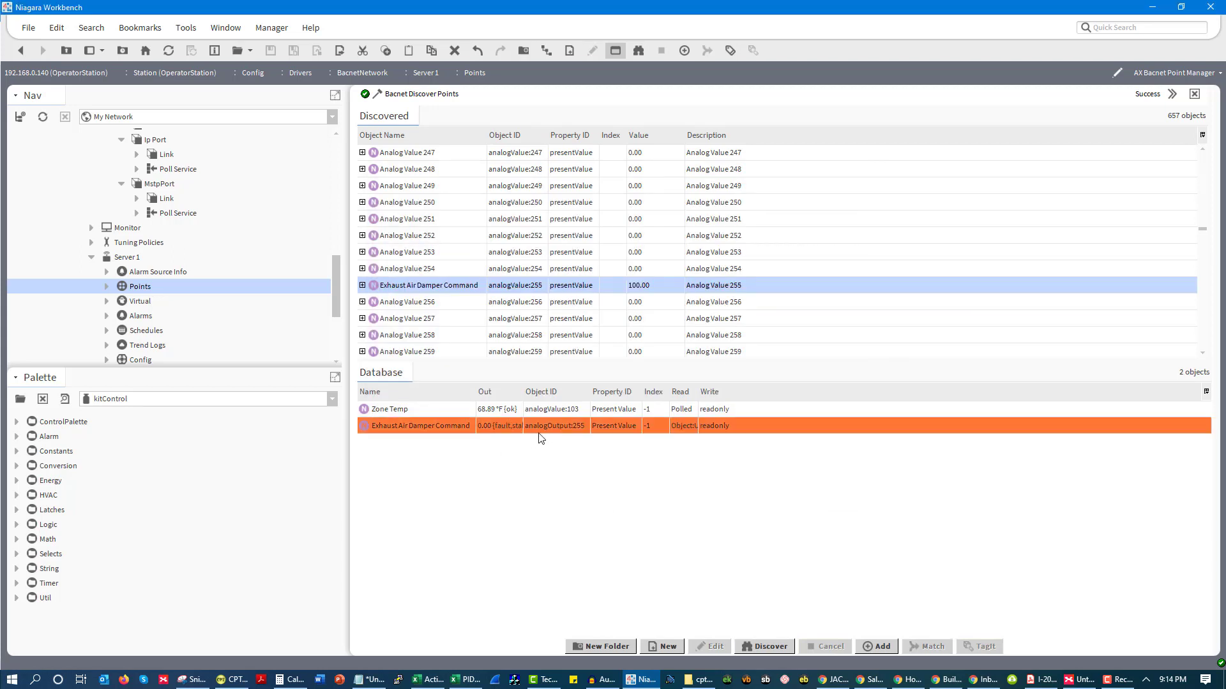
left_click(574, 428)
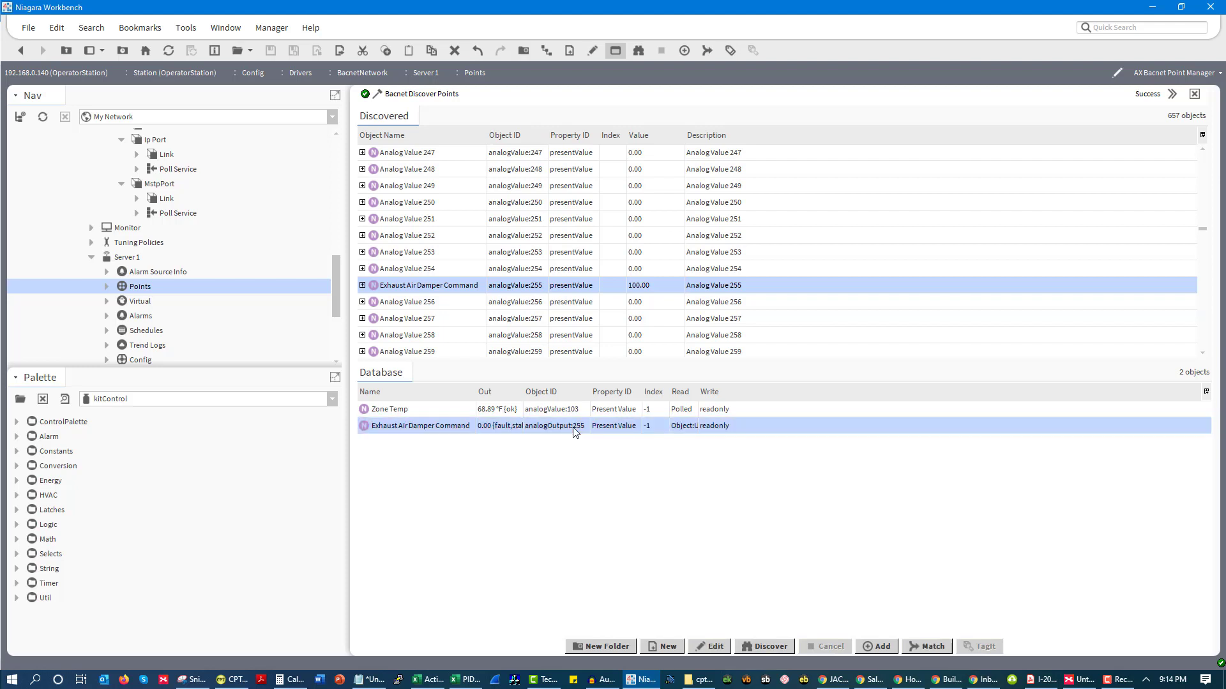
key("Delete")
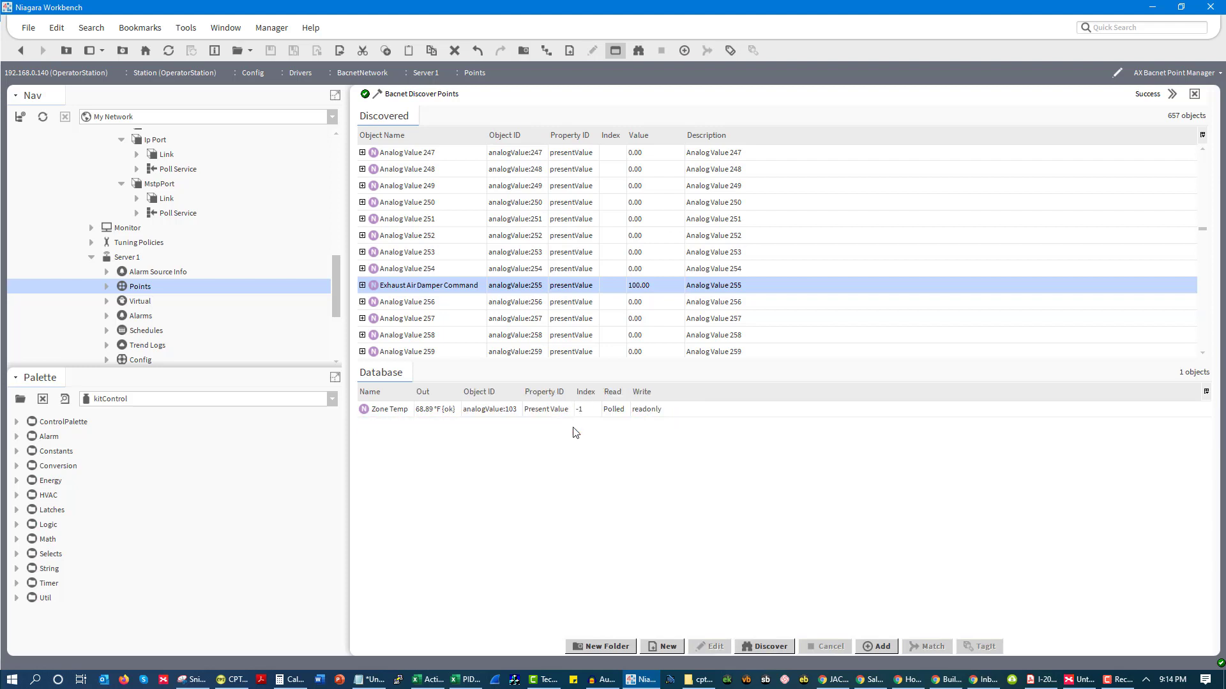
Add Exhaust Air Damper Command to the database as an enabled Numeric Writable point.
double_click(434, 290)
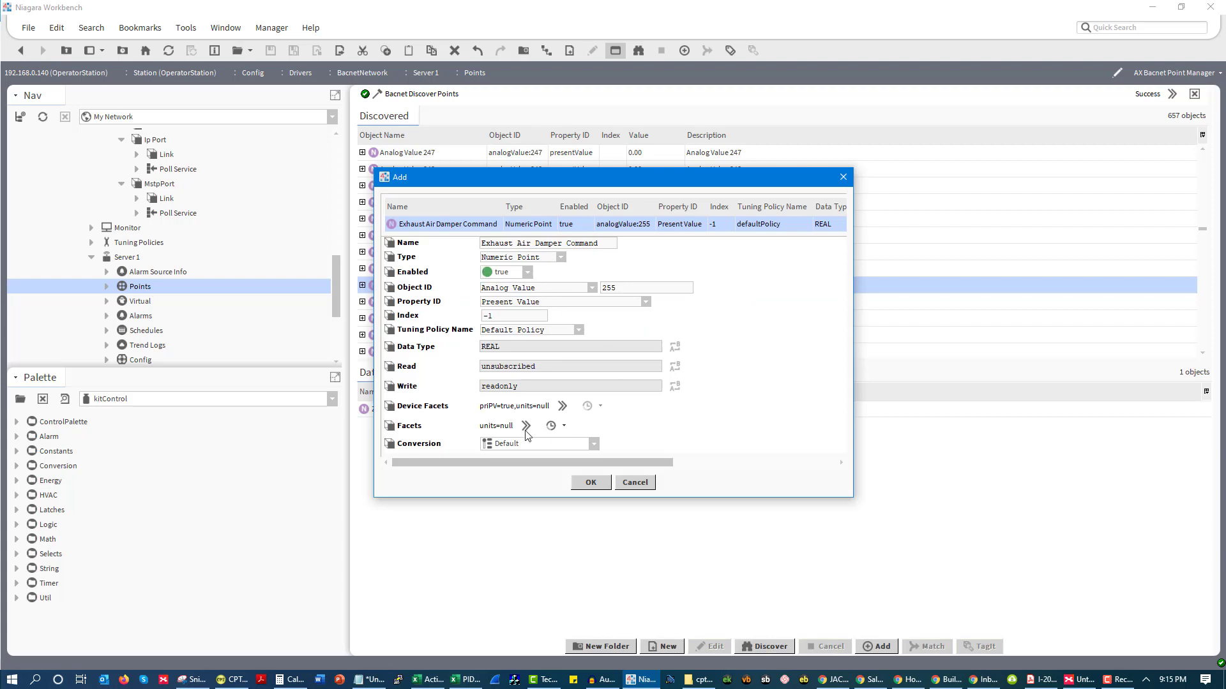
left_click(562, 257)
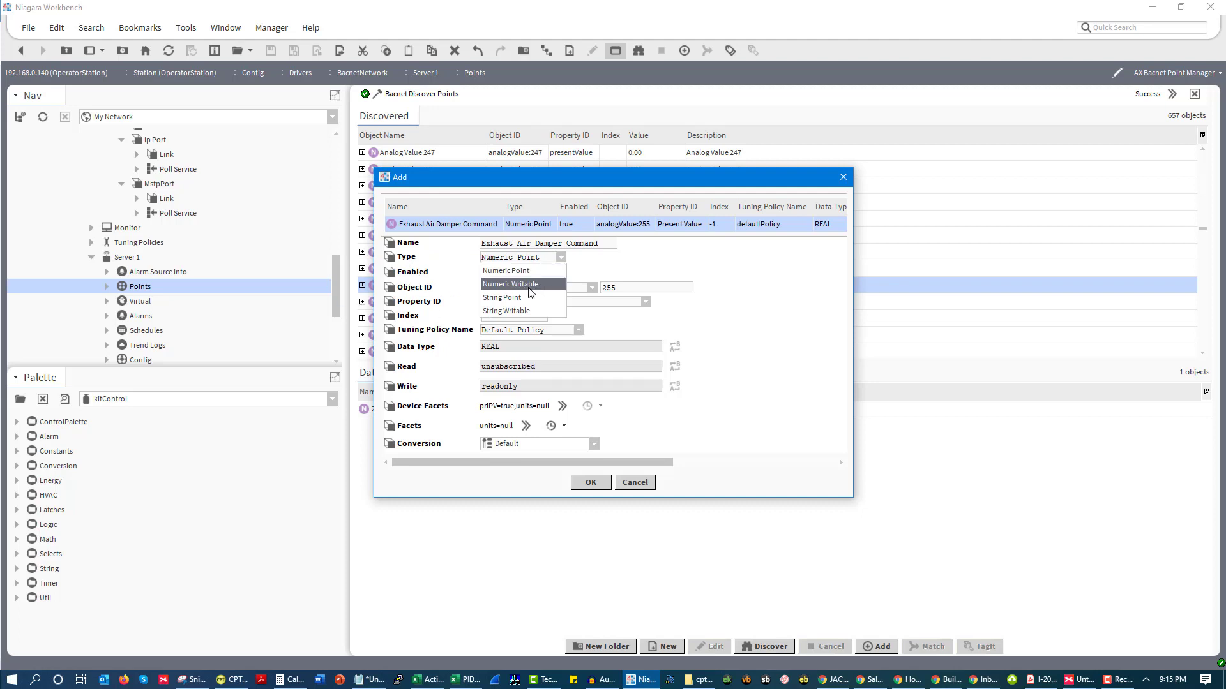
left_click(552, 284)
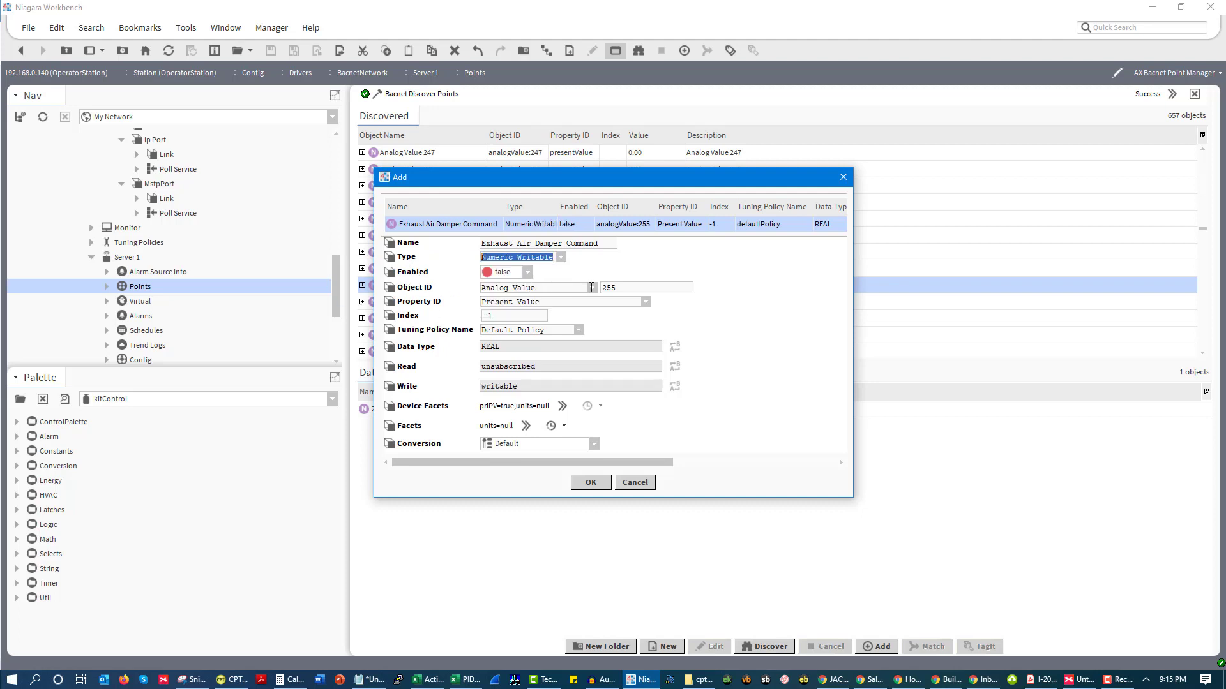
left_click(528, 276)
left_click(504, 300)
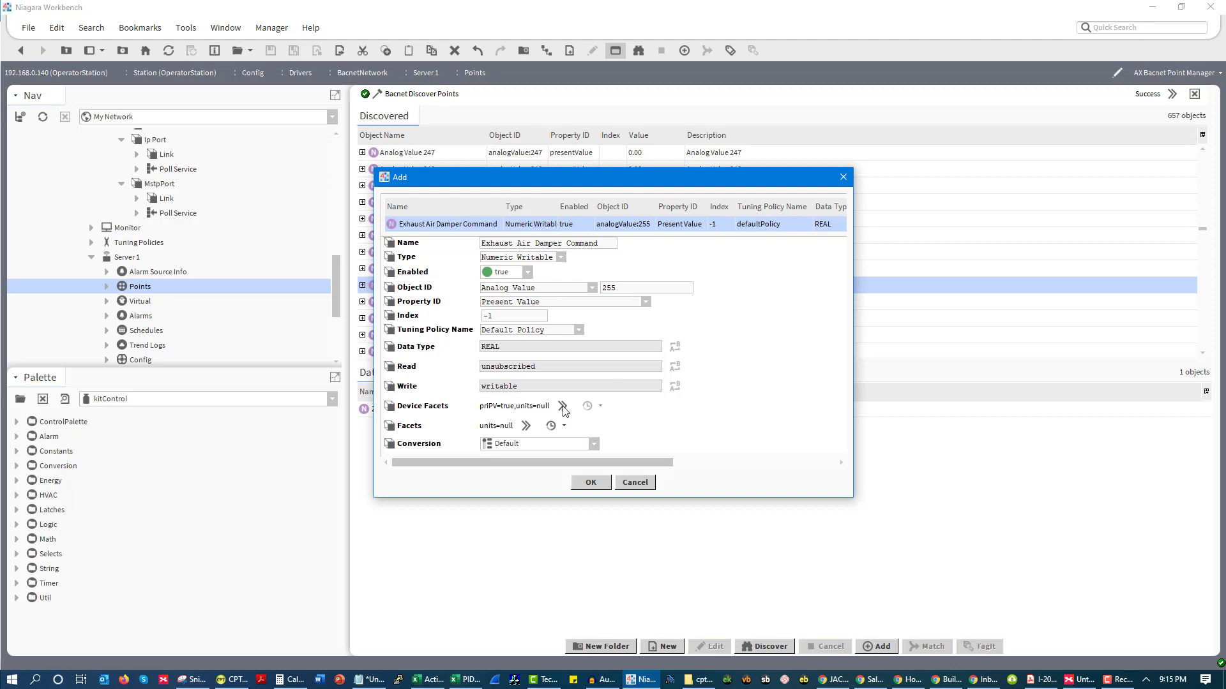
left_click(590, 482)
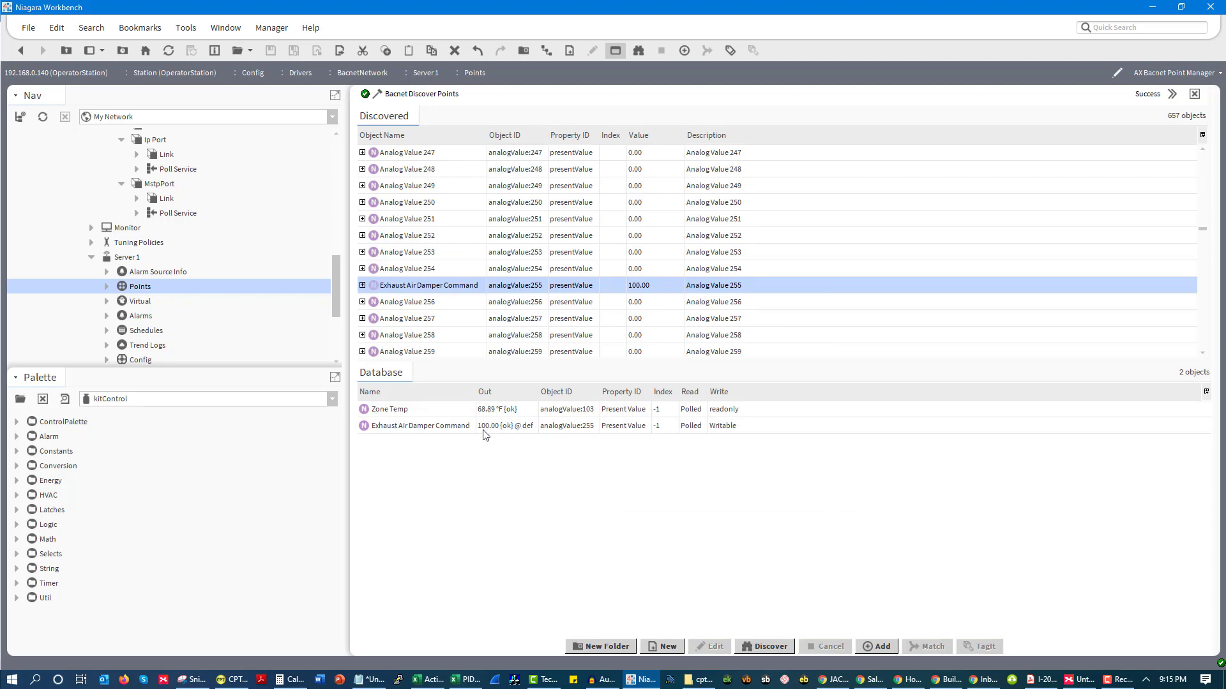
Dismiss the damper point's actions menu and refresh so Points lists Zone Temp and Exhaust Air Damper Command.
right_click(519, 429)
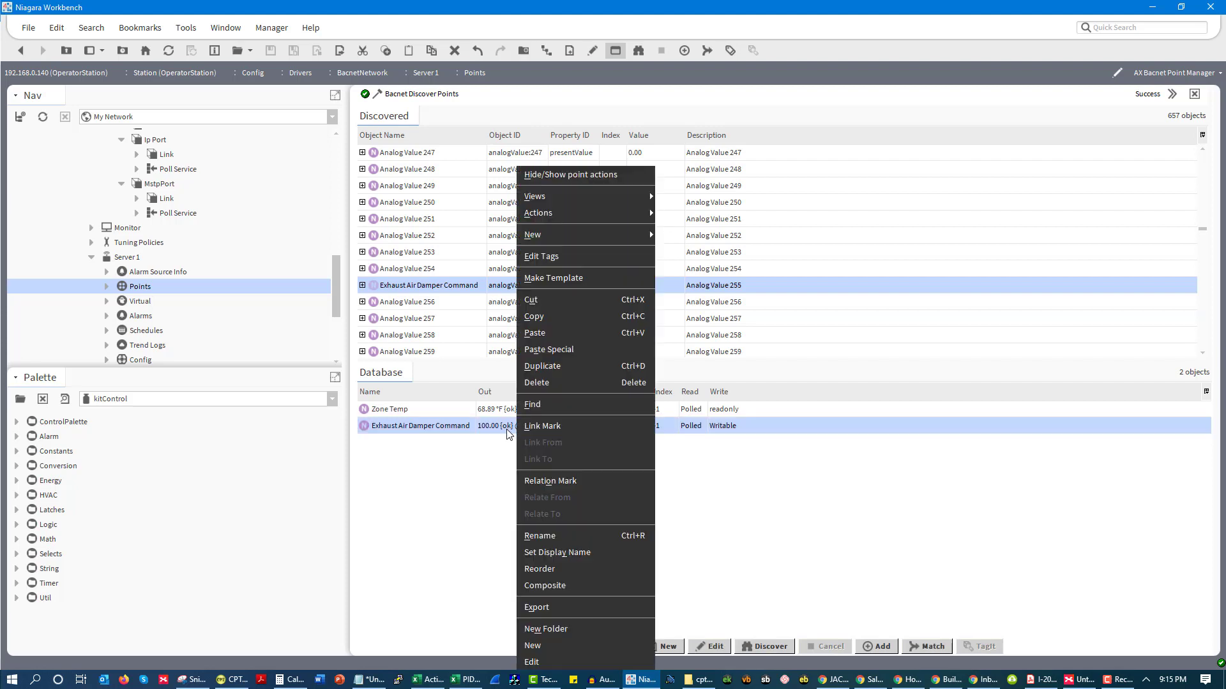
mouse_move(609, 219)
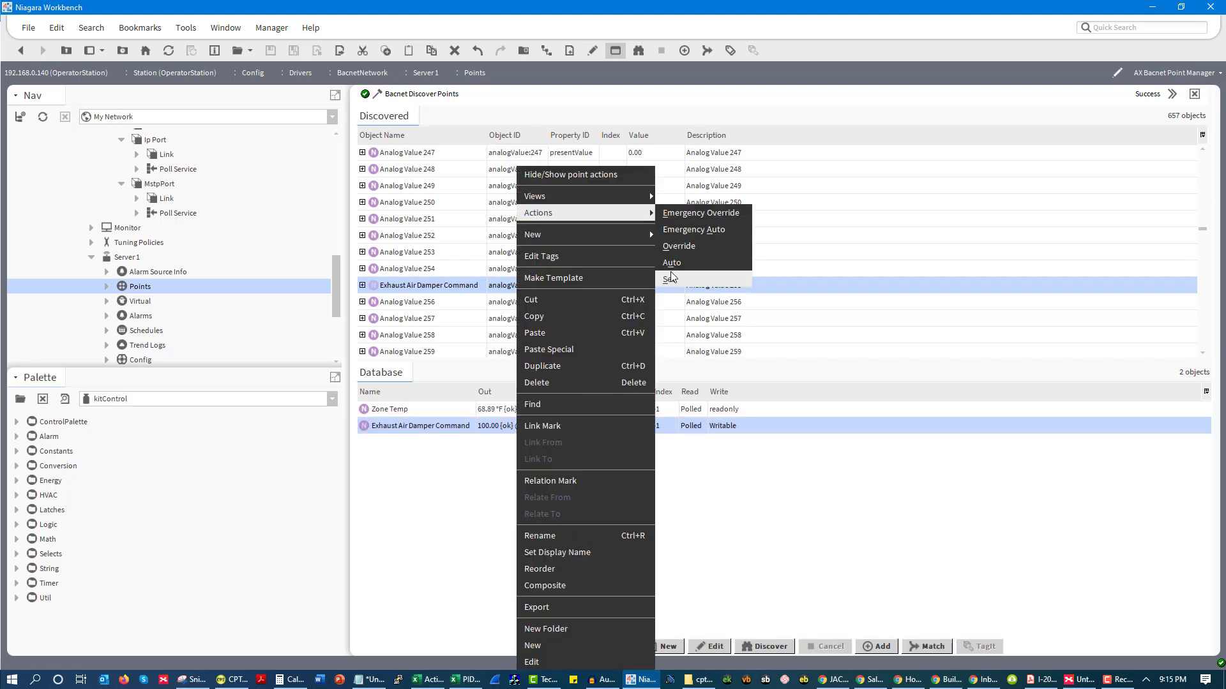
left_click(772, 489)
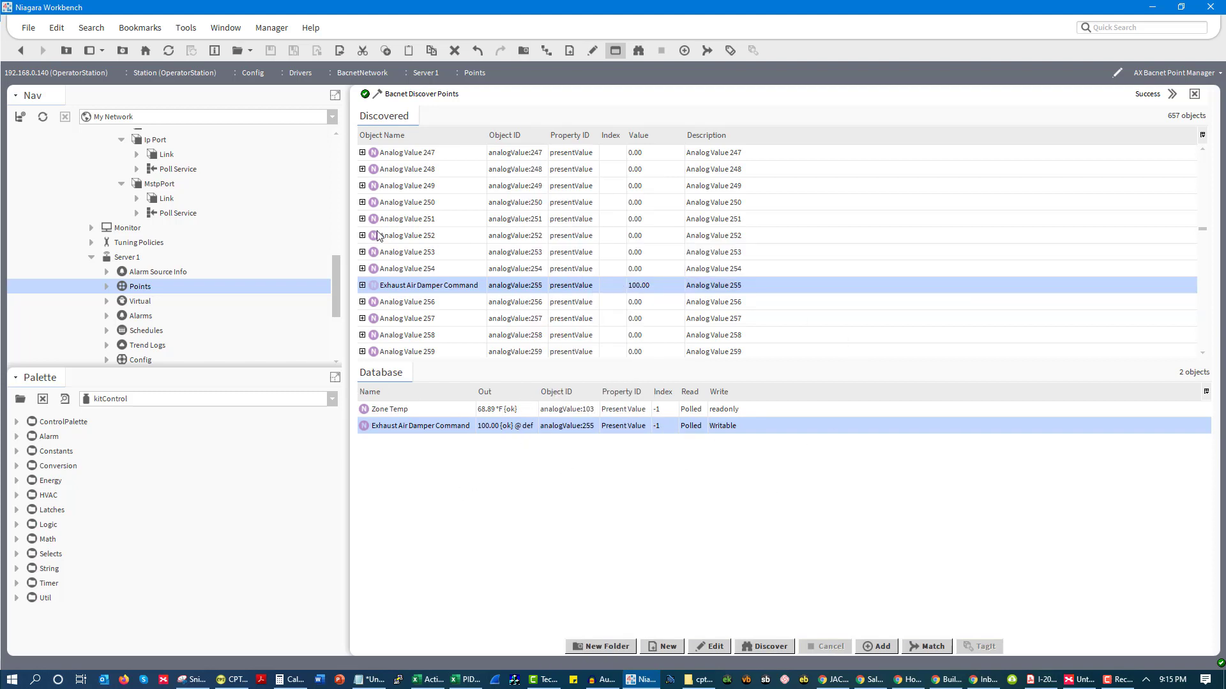
key("F9")
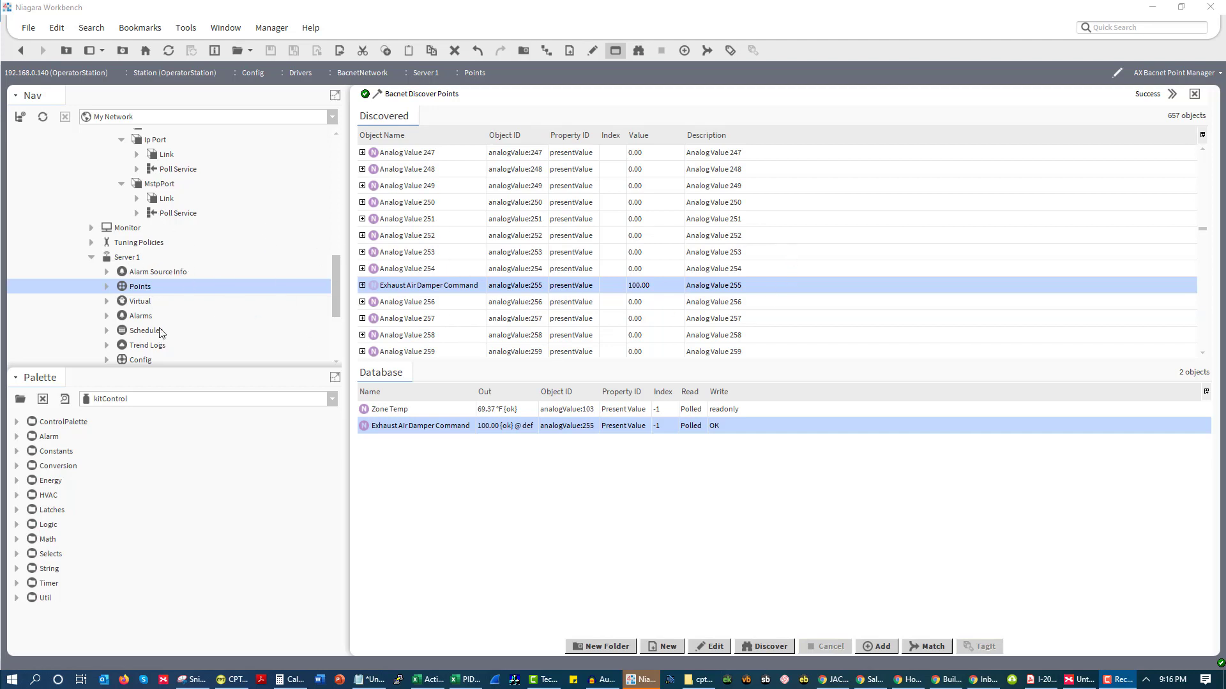
scroll(161, 332, "down", 1)
Expand Points, open the Zone Temp point, then open Server 1's property sheet.
left_click(107, 242)
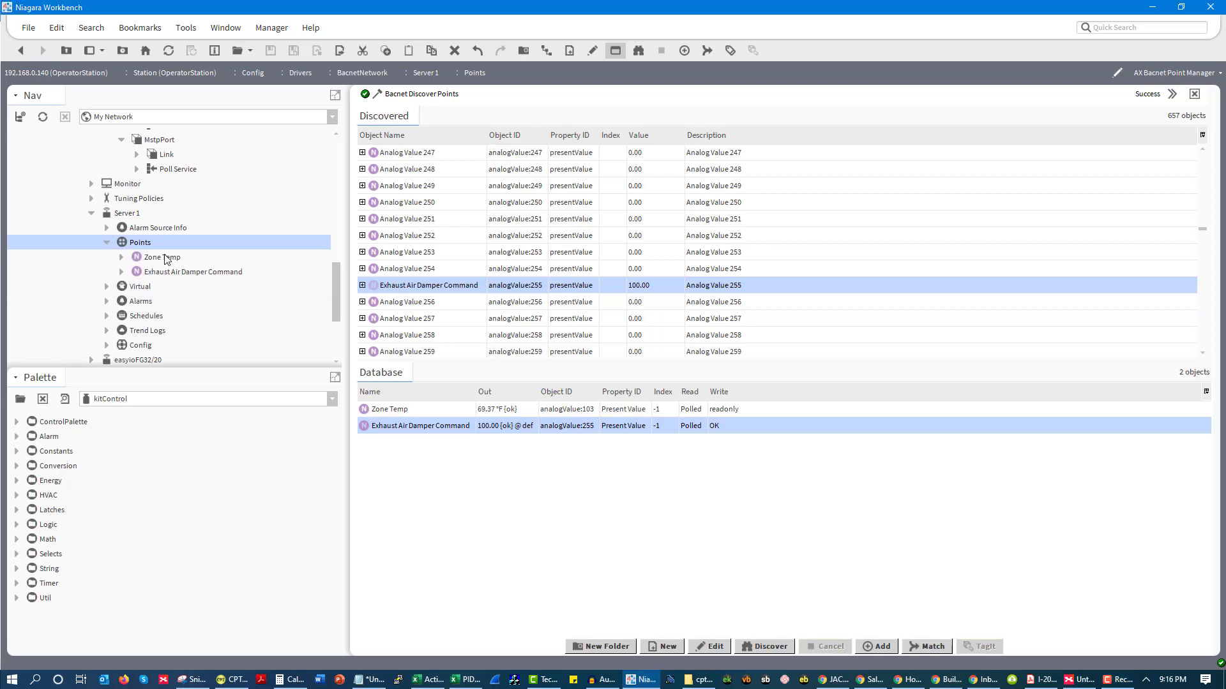
double_click(164, 257)
double_click(132, 214)
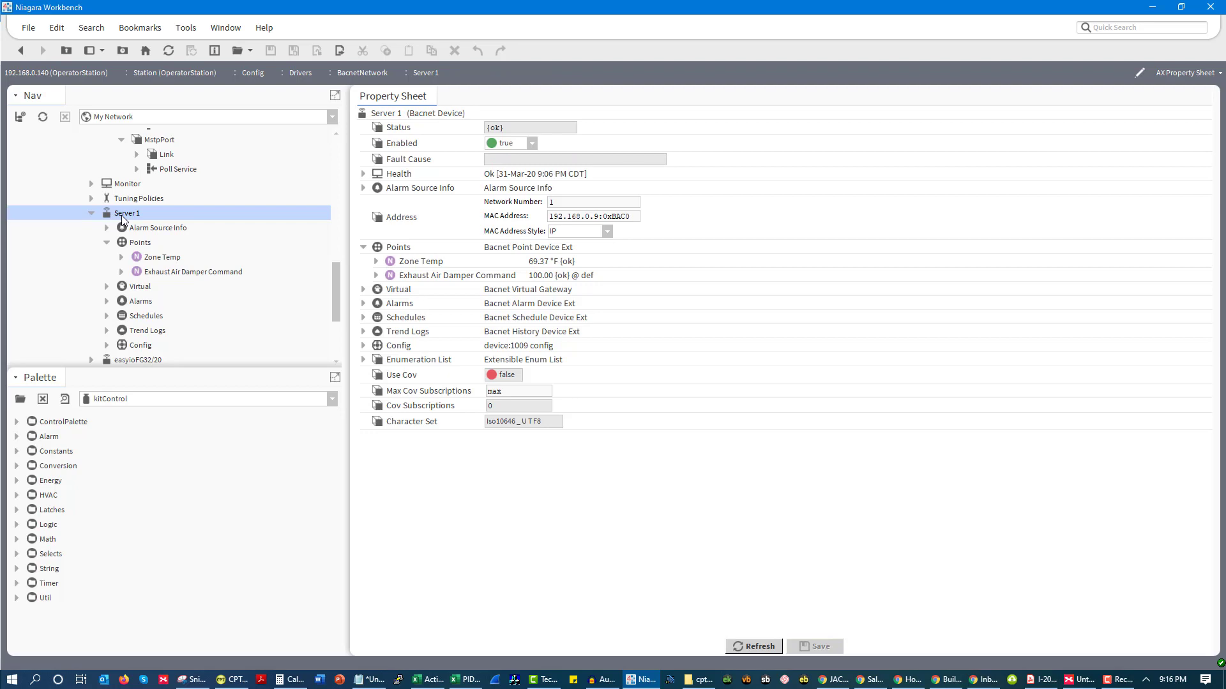
View Server 1 as a wire sheet, select its Points component, and bring up Points' view choices.
right_click(125, 213)
mouse_move(128, 212)
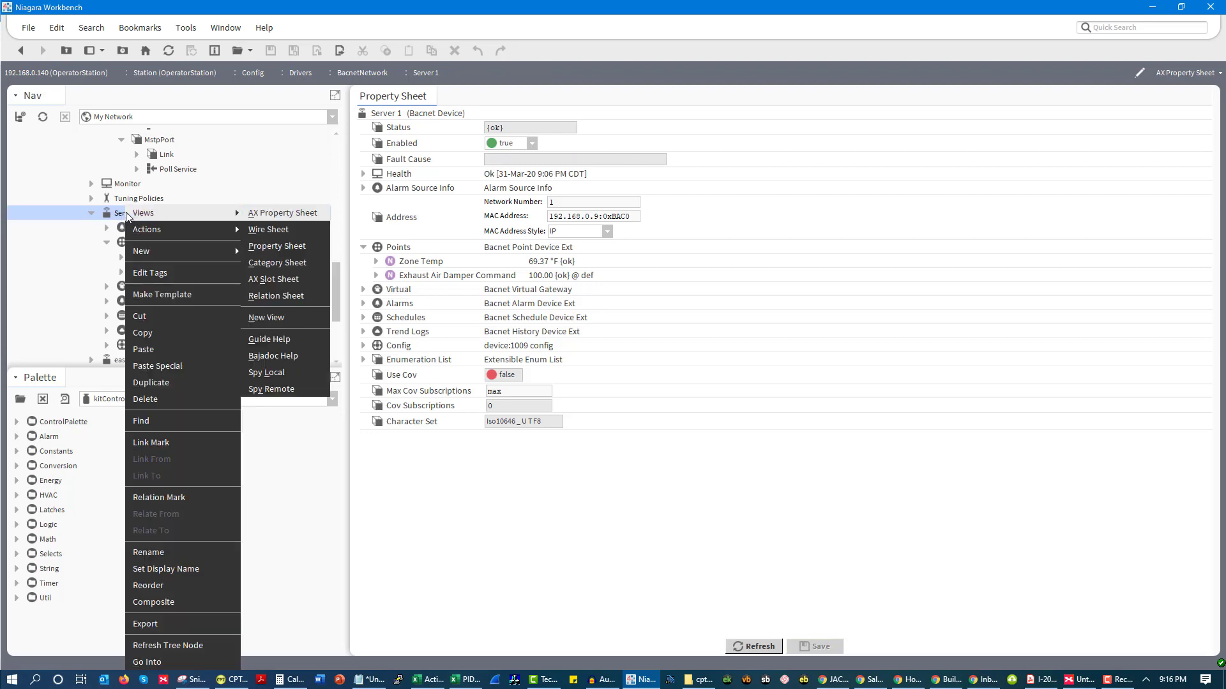
left_click(290, 229)
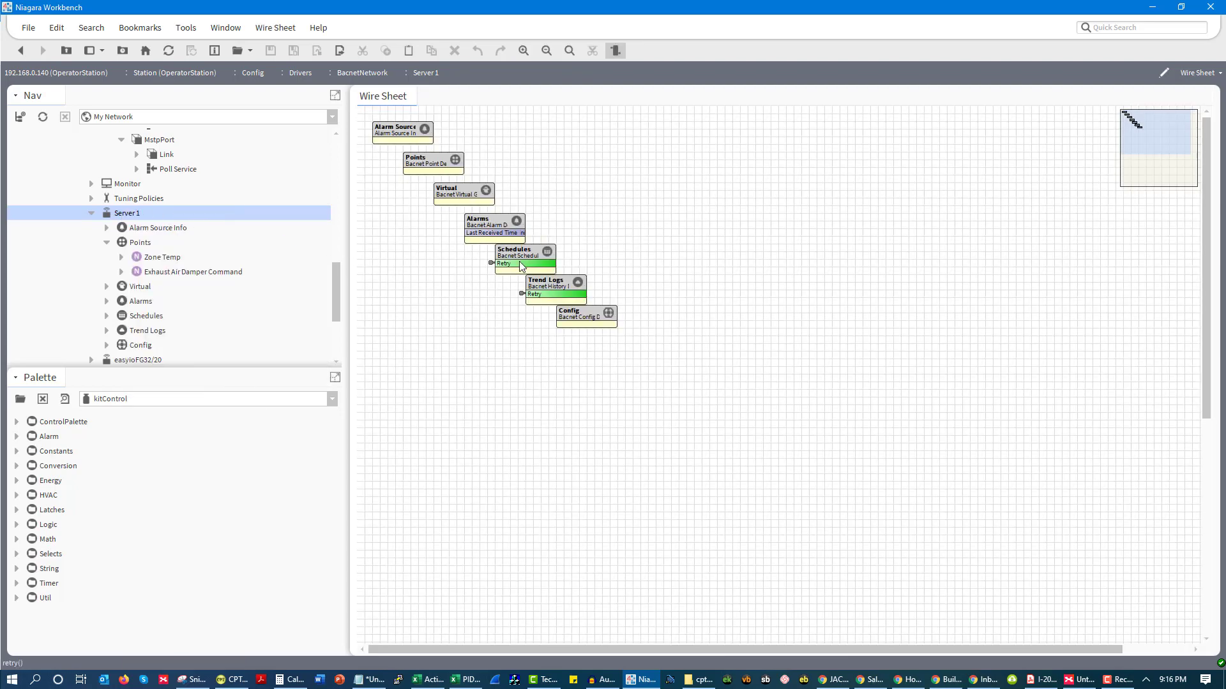
left_click(434, 159)
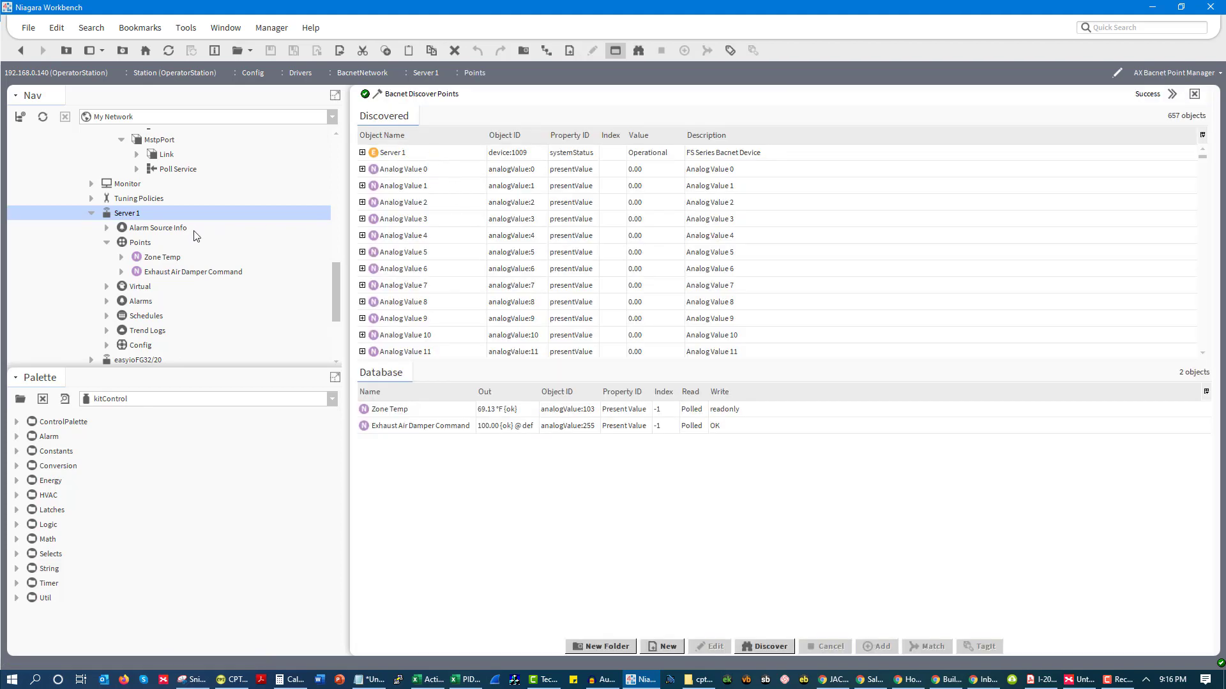
right_click(137, 243)
Show the Points folder as a wire sheet and move the damper command block toward the middle.
mouse_move(201, 213)
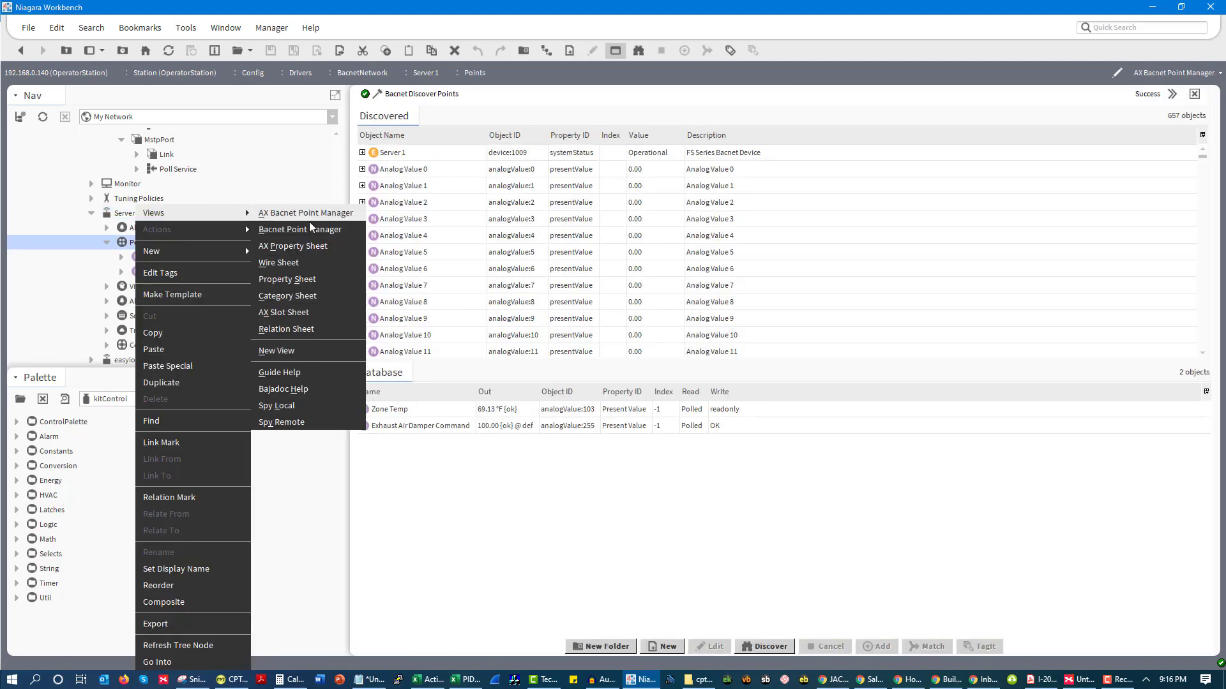
left_click(312, 251)
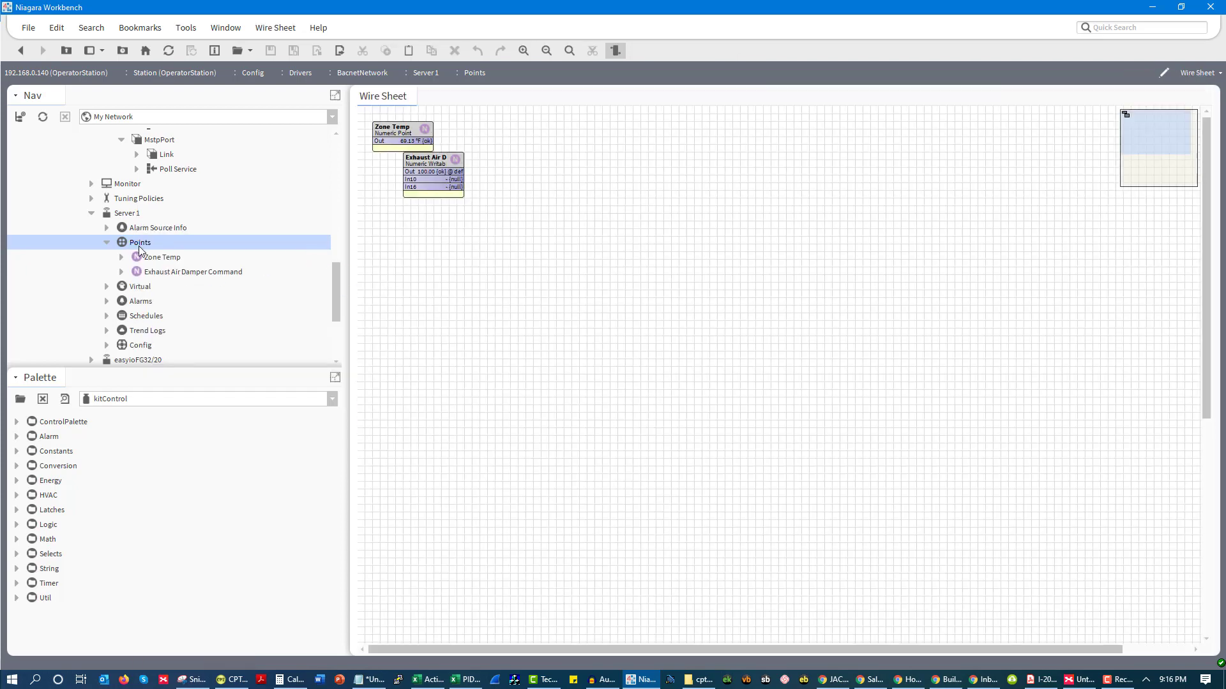
left_click_drag(431, 155, 623, 207)
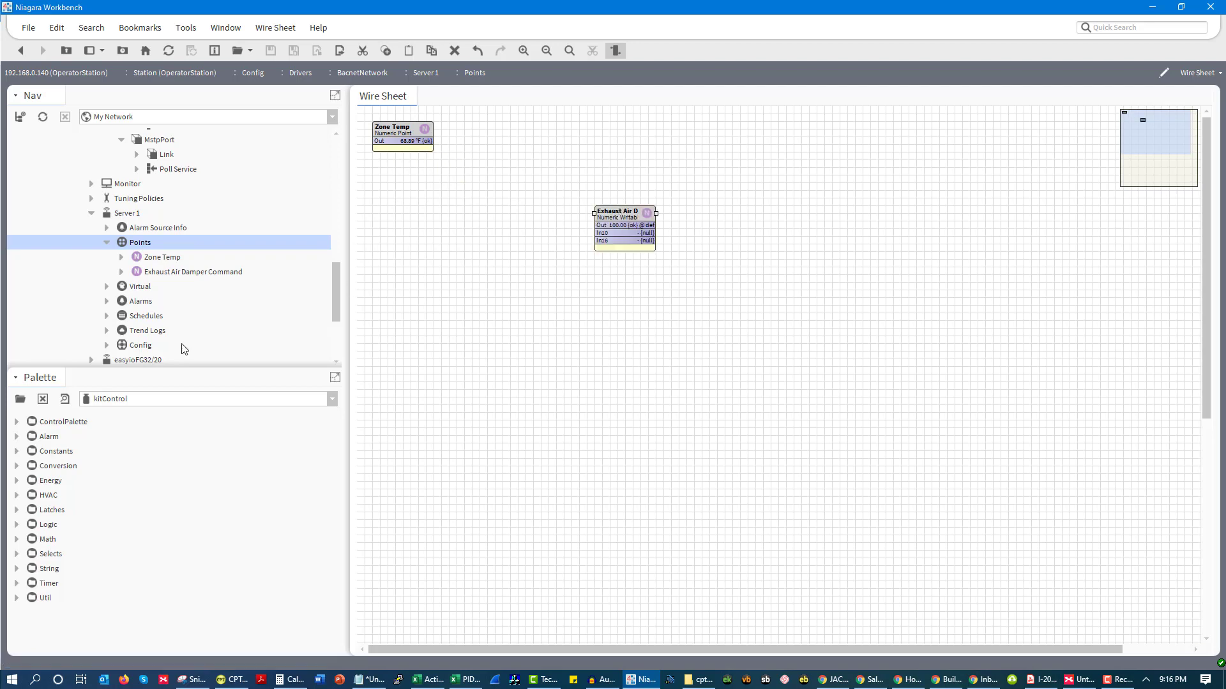
Reopen the kitControl palette, expand HVAC, and place a LoopPoint block on the wire sheet.
left_click(24, 403)
left_click(23, 402)
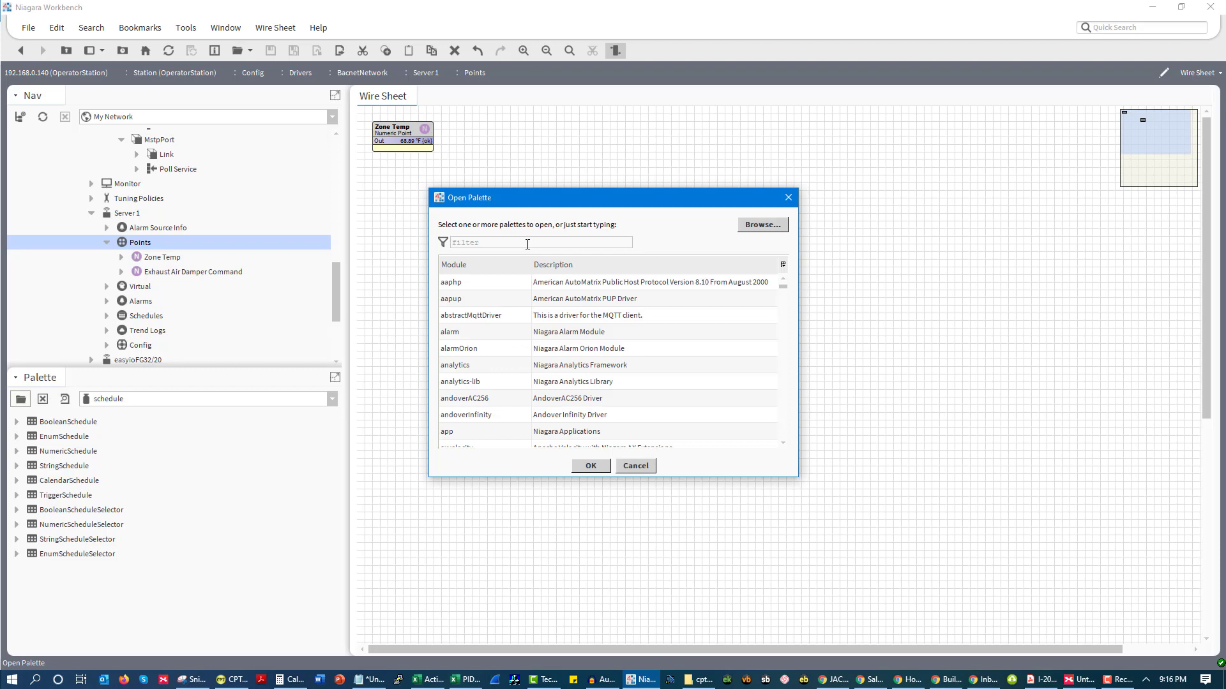
type("kitcontrol")
key("Return")
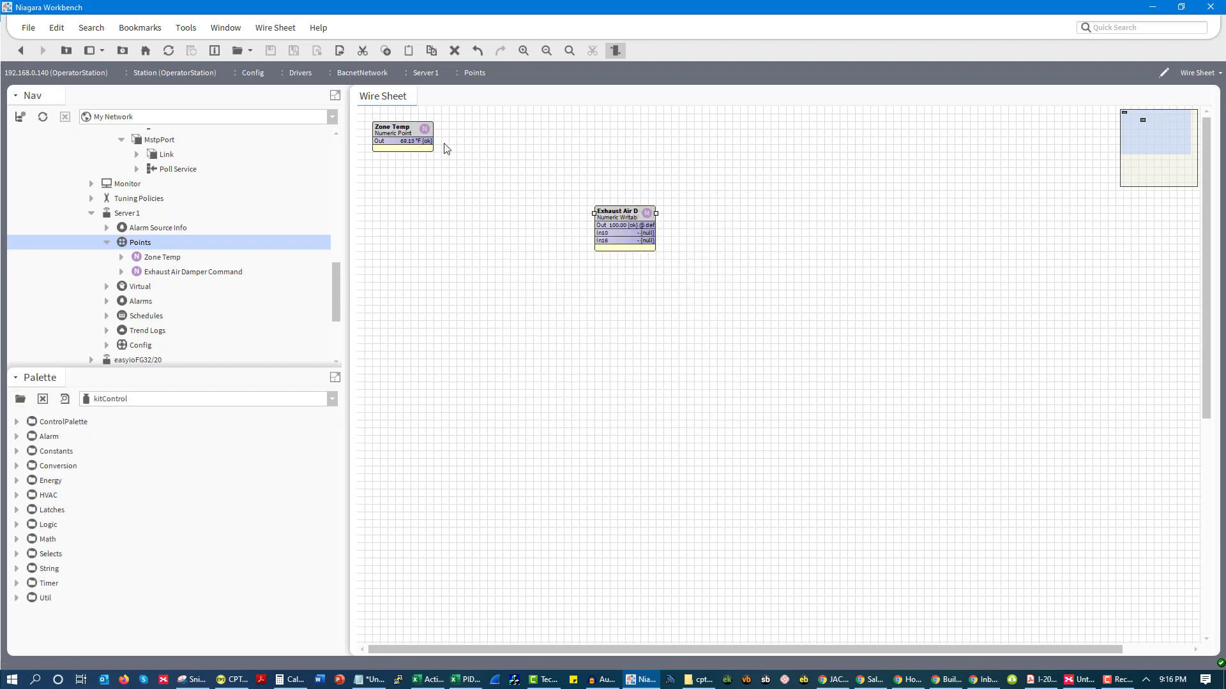
left_click(17, 495)
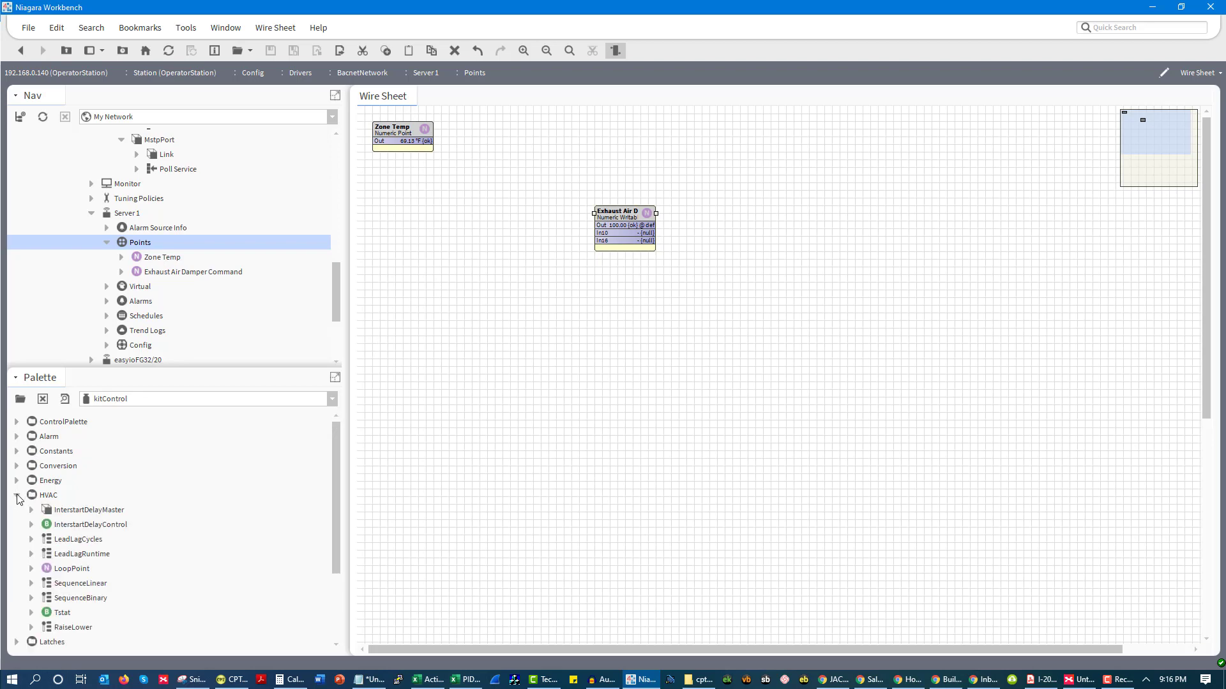
left_click_drag(67, 568, 519, 205)
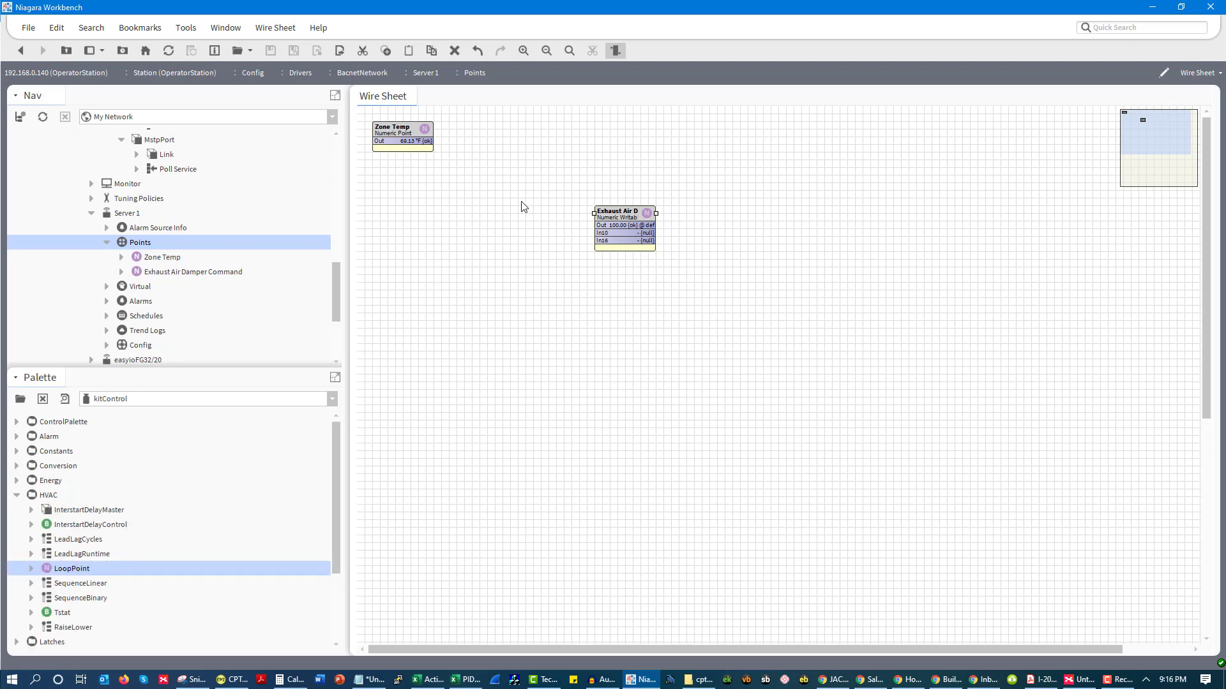
Add the LoopPoint block and create a new NumericWritable named ZNTSP.
left_click(591, 355)
right_click(412, 238)
mouse_move(482, 245)
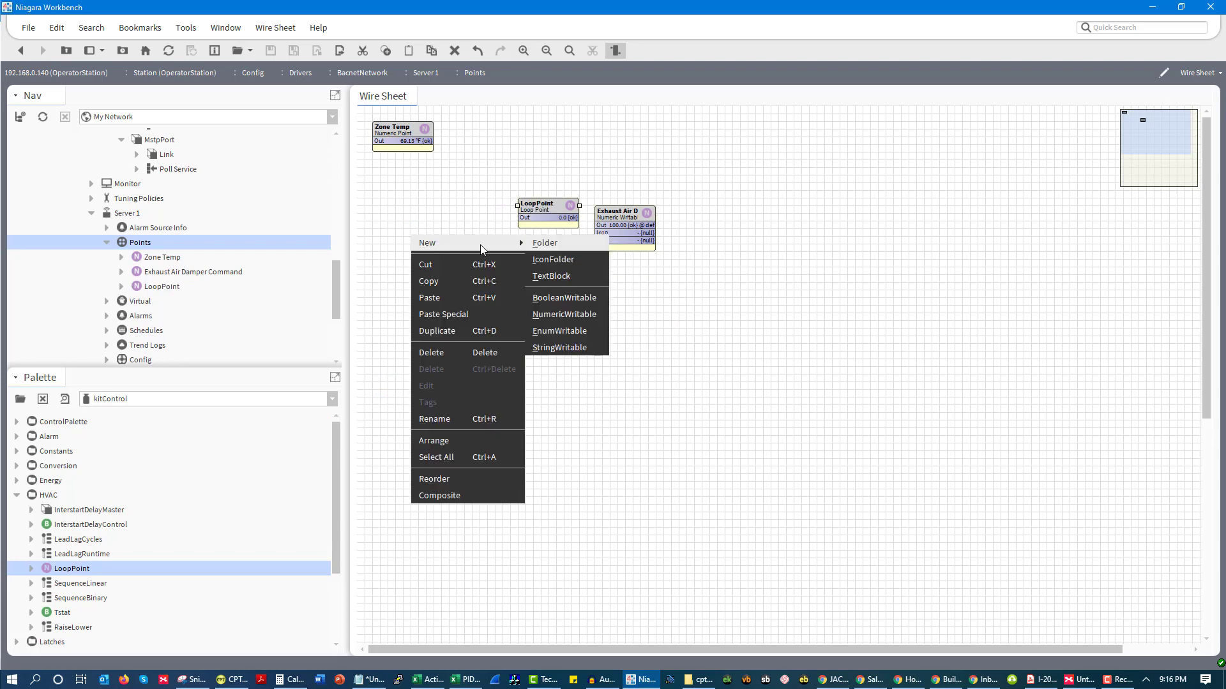
left_click(555, 315)
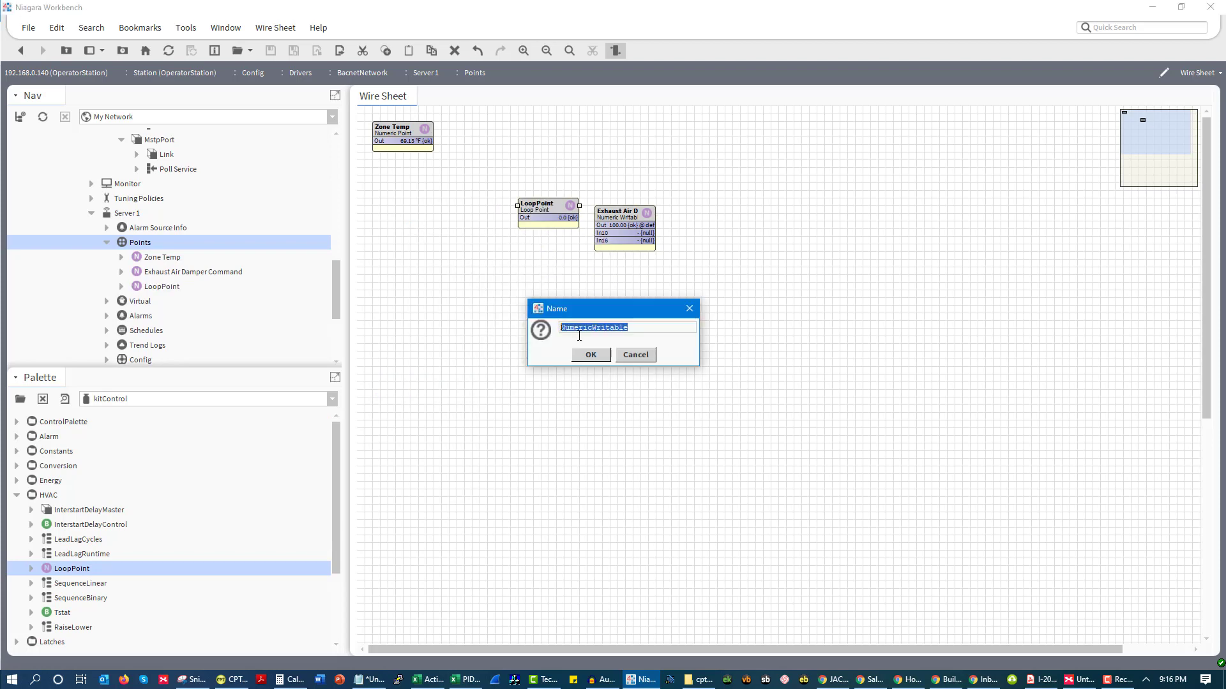
type("ZNTSP")
key("Return")
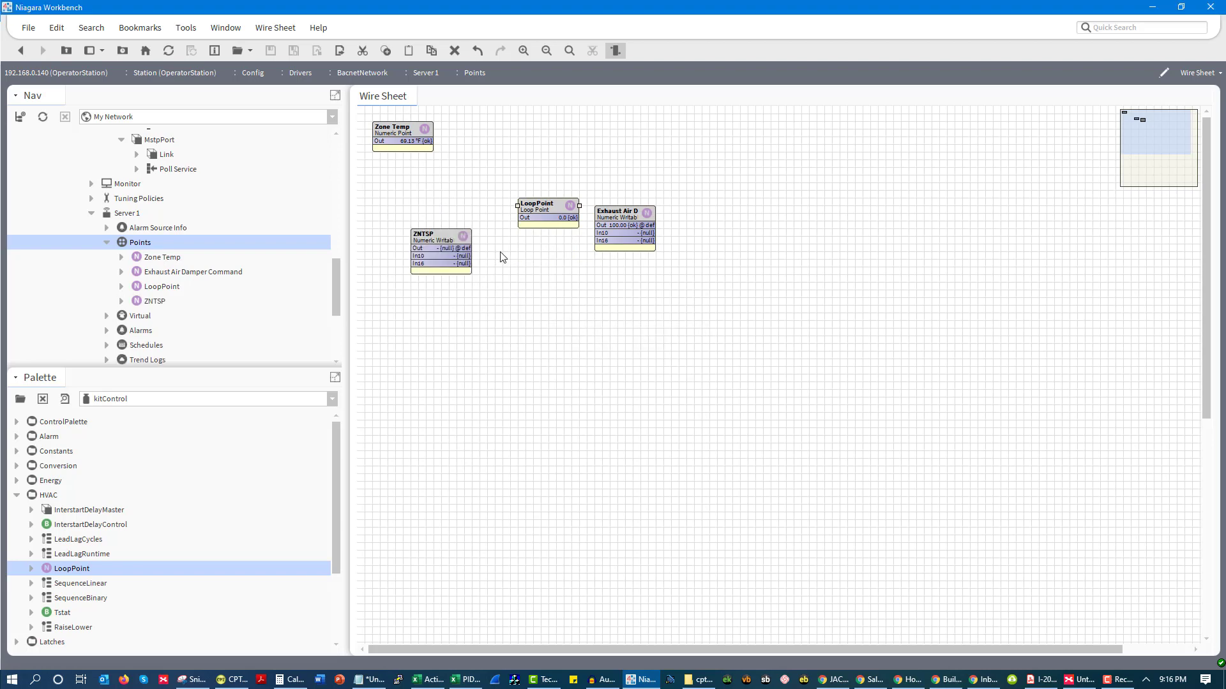
Link ZNTSP.Out to LoopPoint's Setpoint and Zone Temp.Out to its Controlled Variable.
left_click_drag(466, 248, 525, 225)
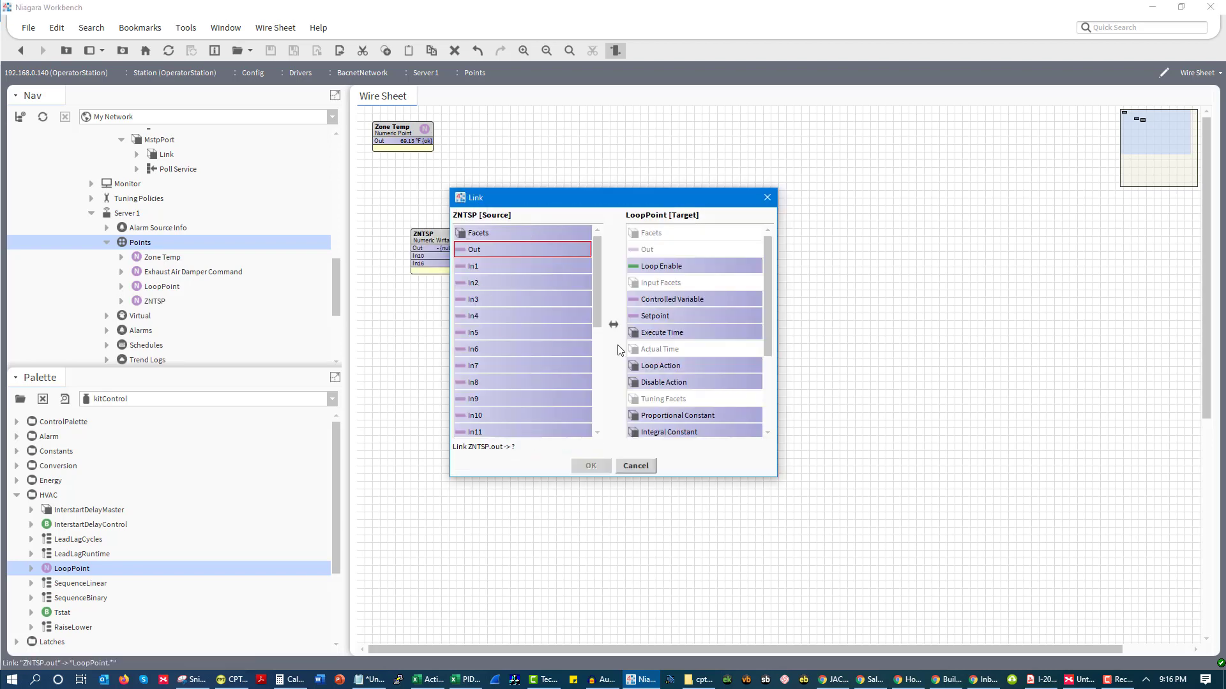
left_click(696, 316)
left_click(605, 465)
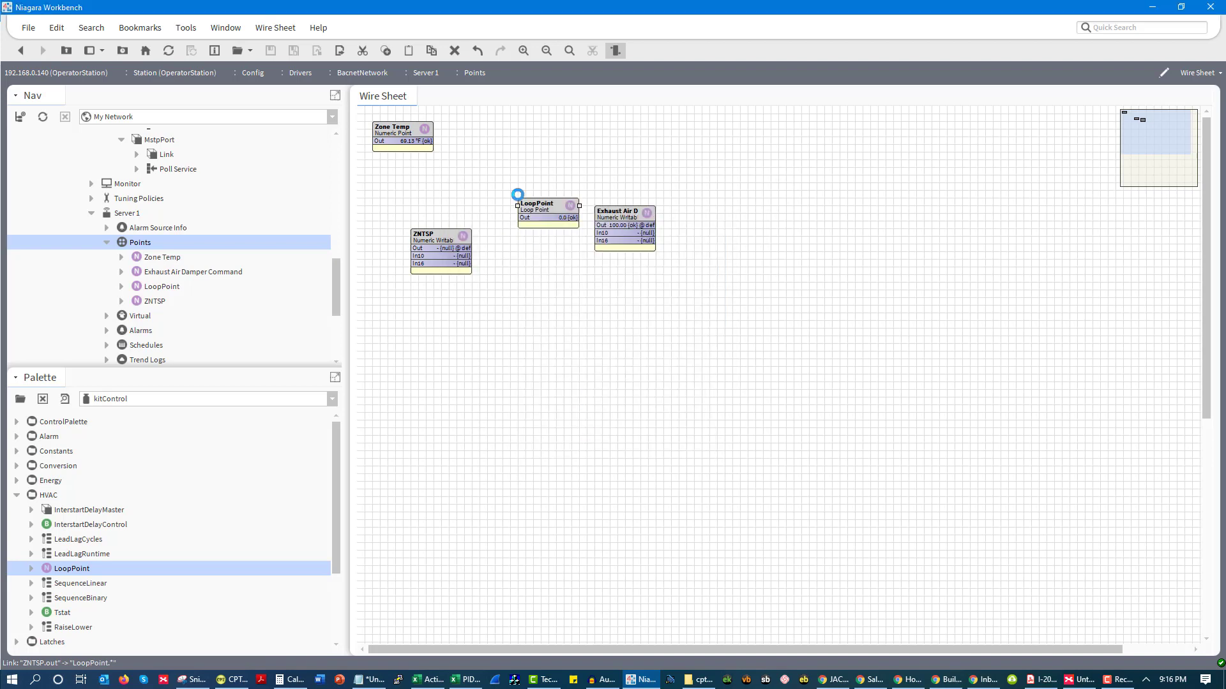
left_click_drag(421, 136, 524, 233)
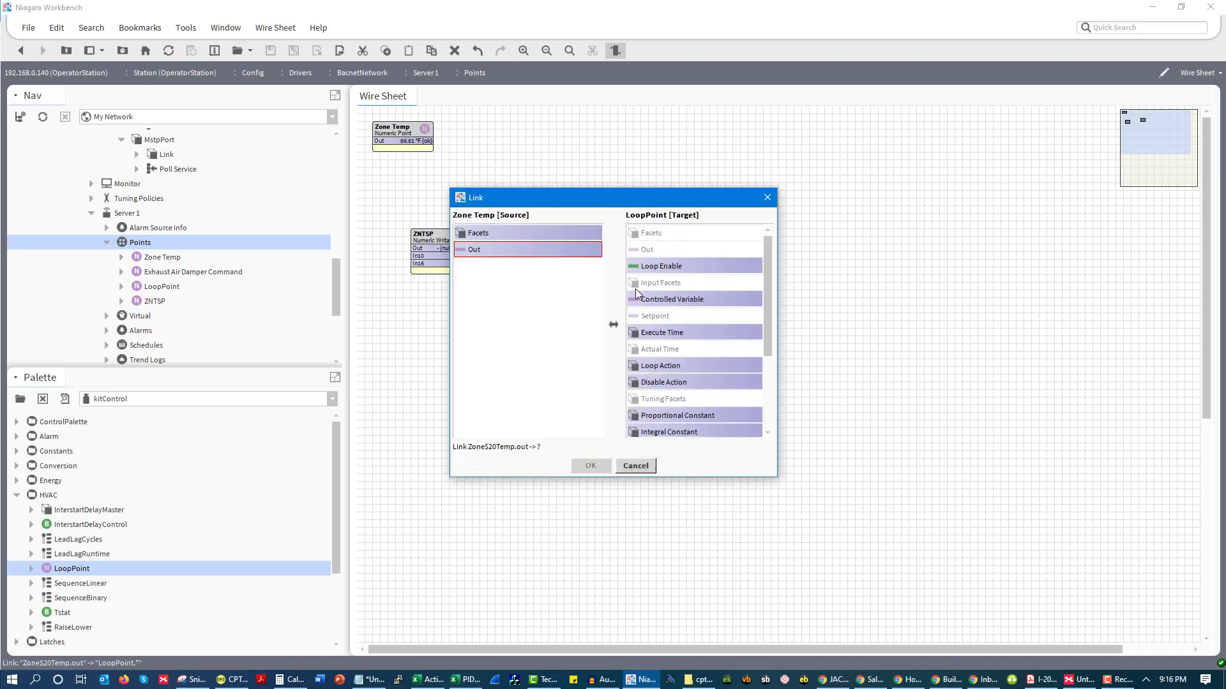
left_click(674, 299)
left_click(591, 466)
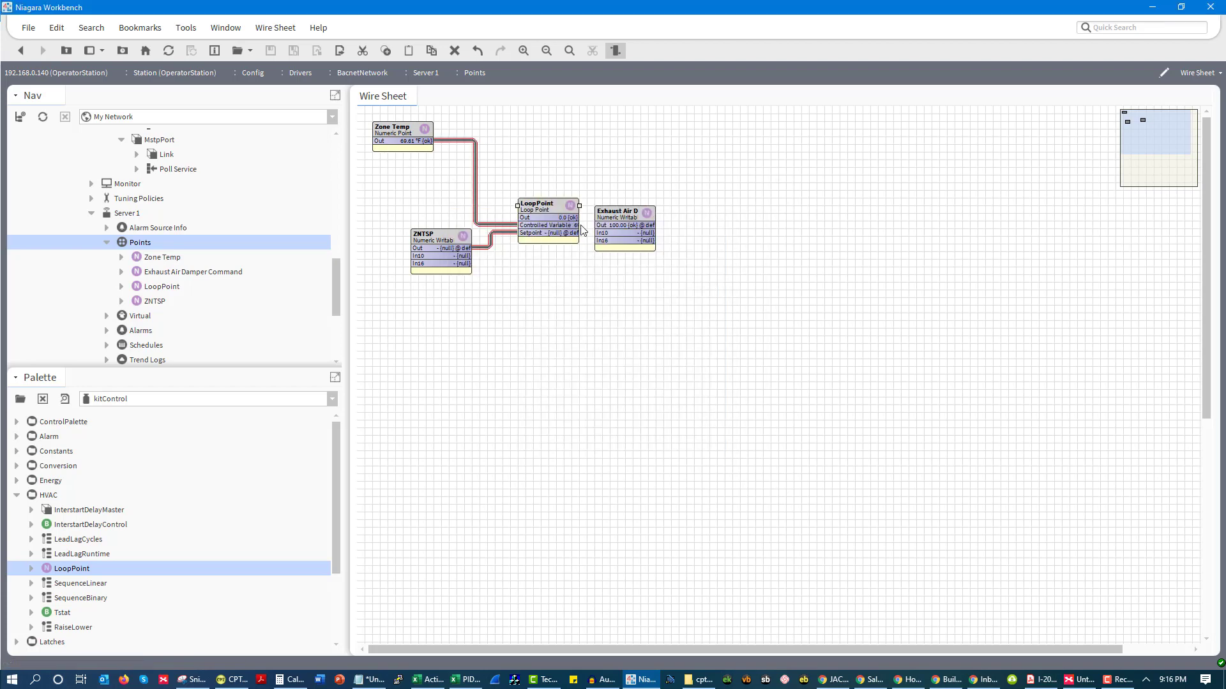
Link LoopPoint's Out to the Exhaust Air Damper Command's In16 input, now reading 0.00.
left_click_drag(573, 218, 662, 189)
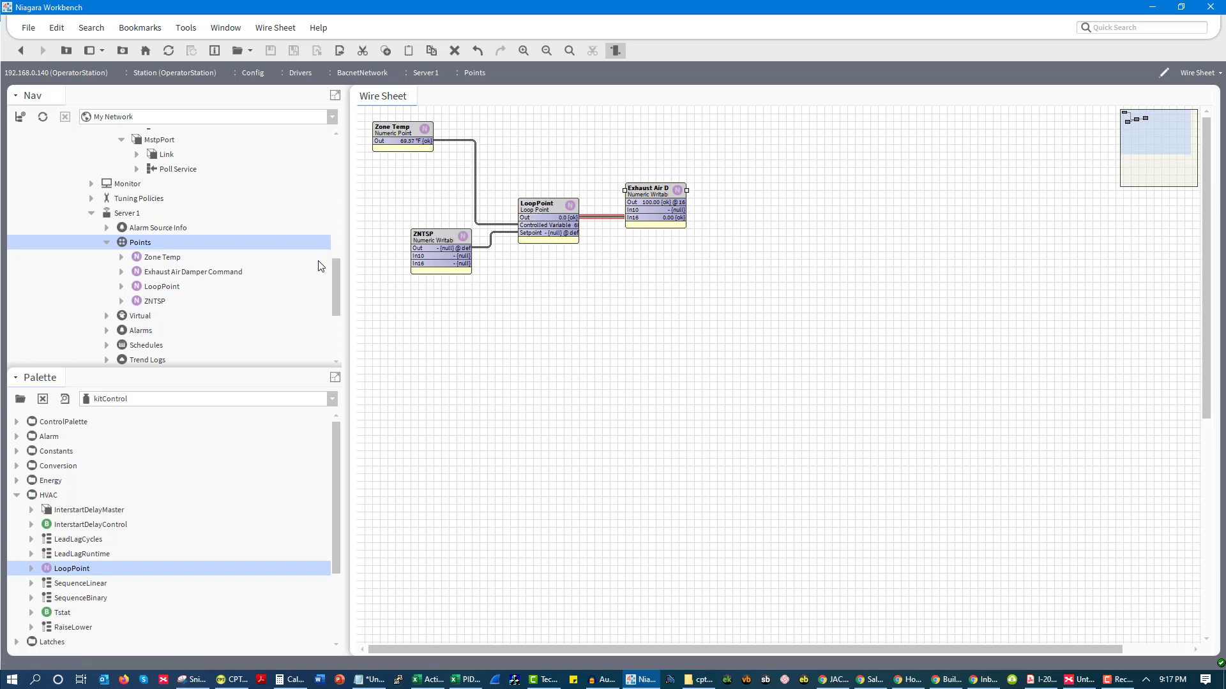
scroll(164, 257, "up", 1)
scroll(203, 194, "up", 1)
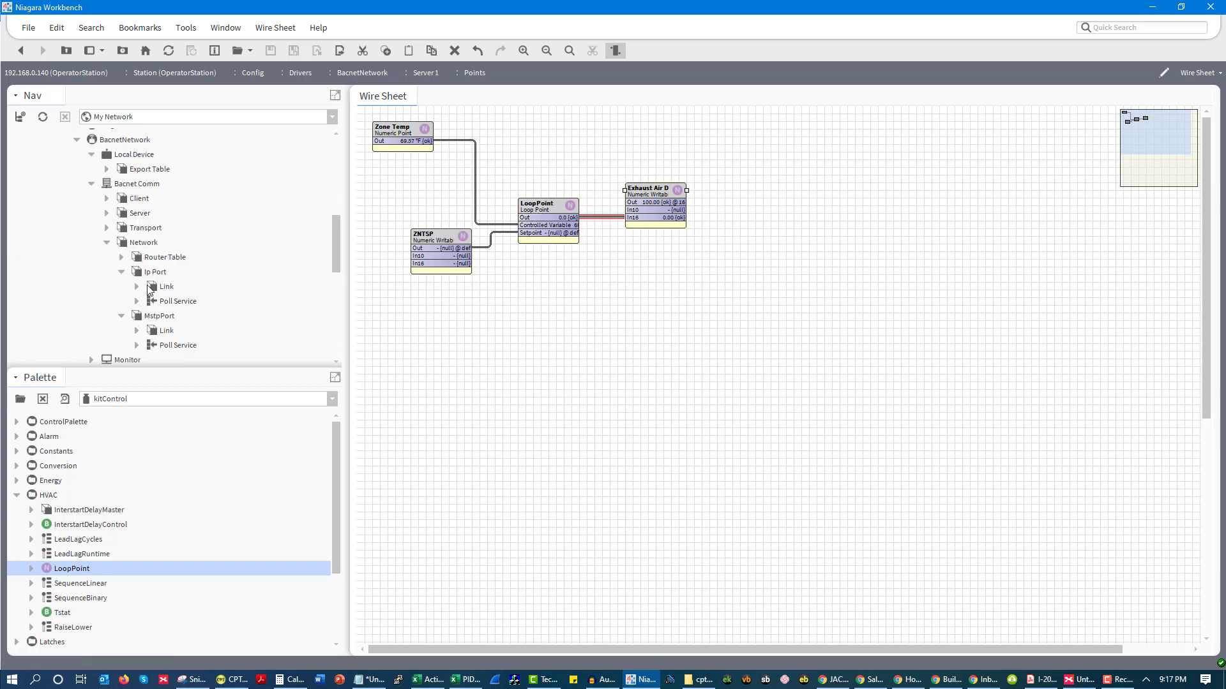
scroll(144, 281, "down", 1)
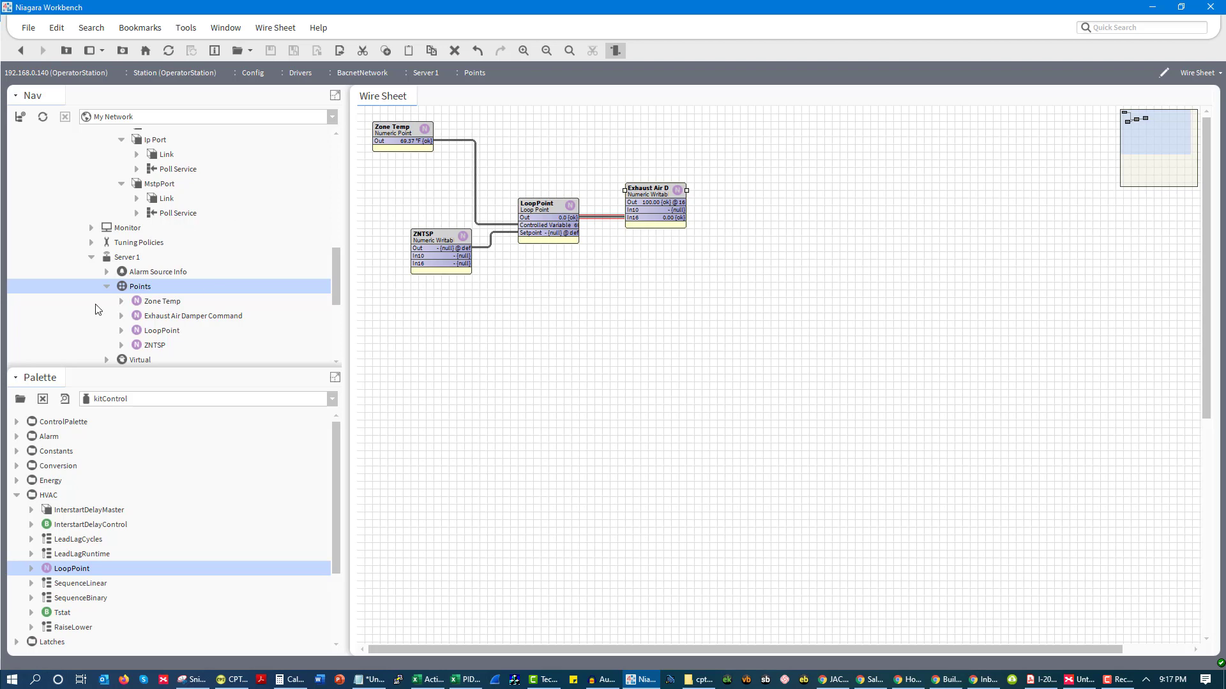